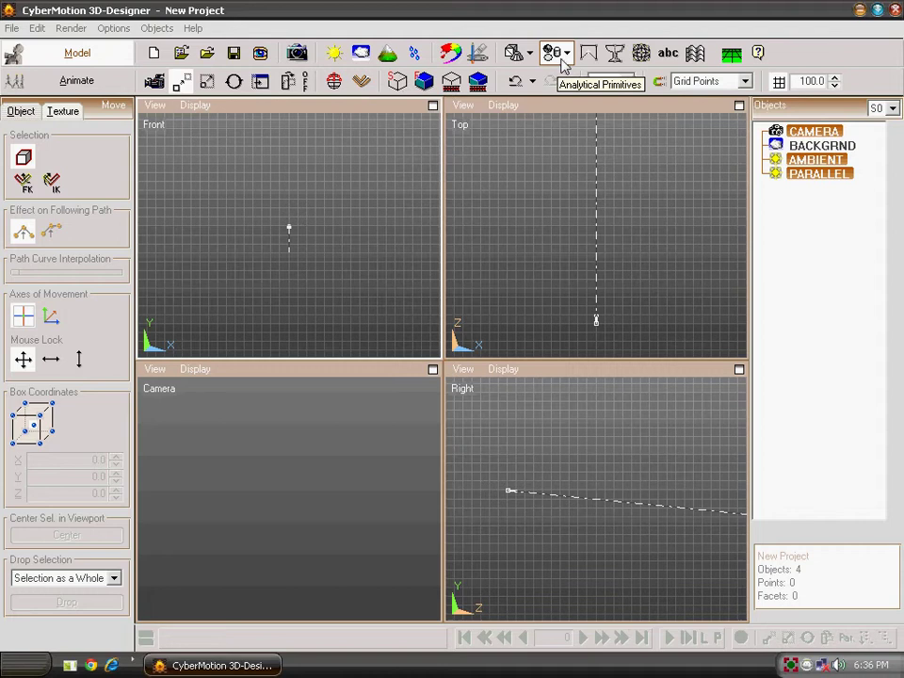
Create an analytical sphere with a radius of about 50 and raise it to about X 2, Y 94 in the front view
left_click(565, 54)
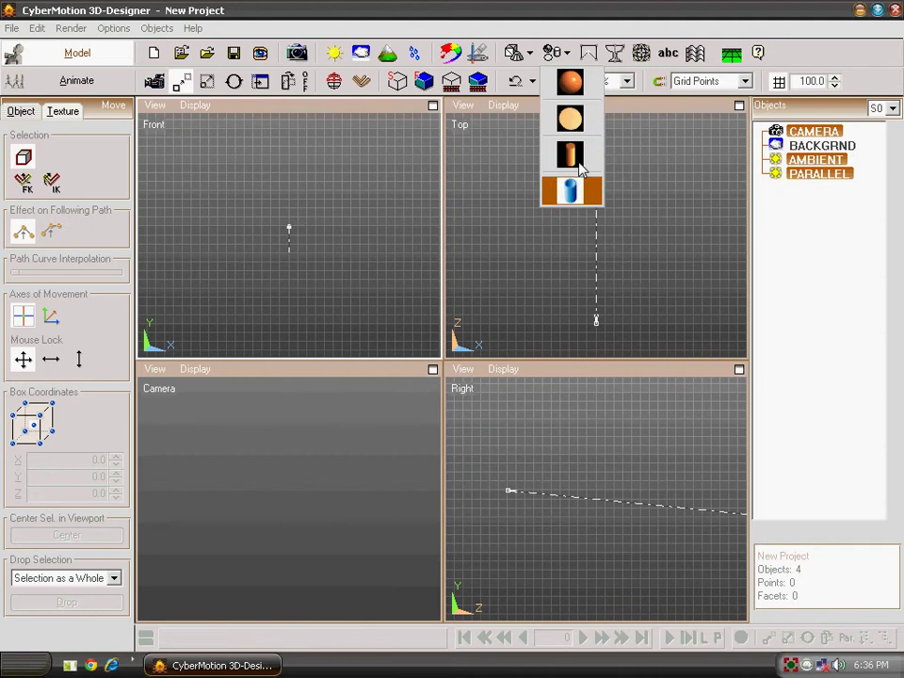
left_click(571, 83)
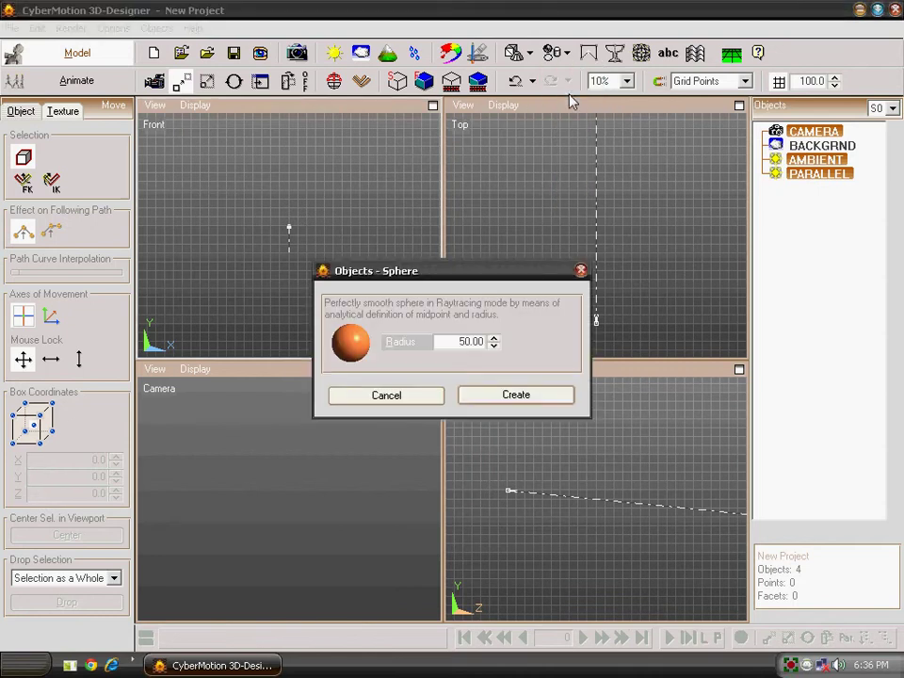
left_click(493, 338)
left_click(492, 338)
left_click(493, 347)
left_click(494, 347)
left_click(493, 346)
left_click(493, 346)
left_click(493, 347)
left_click(510, 395)
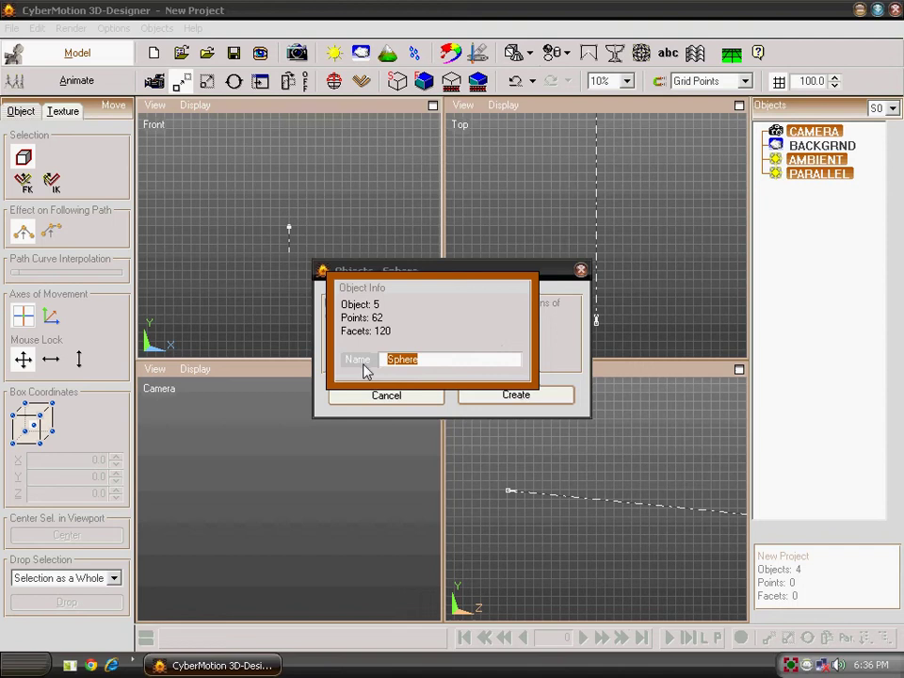
key("Return")
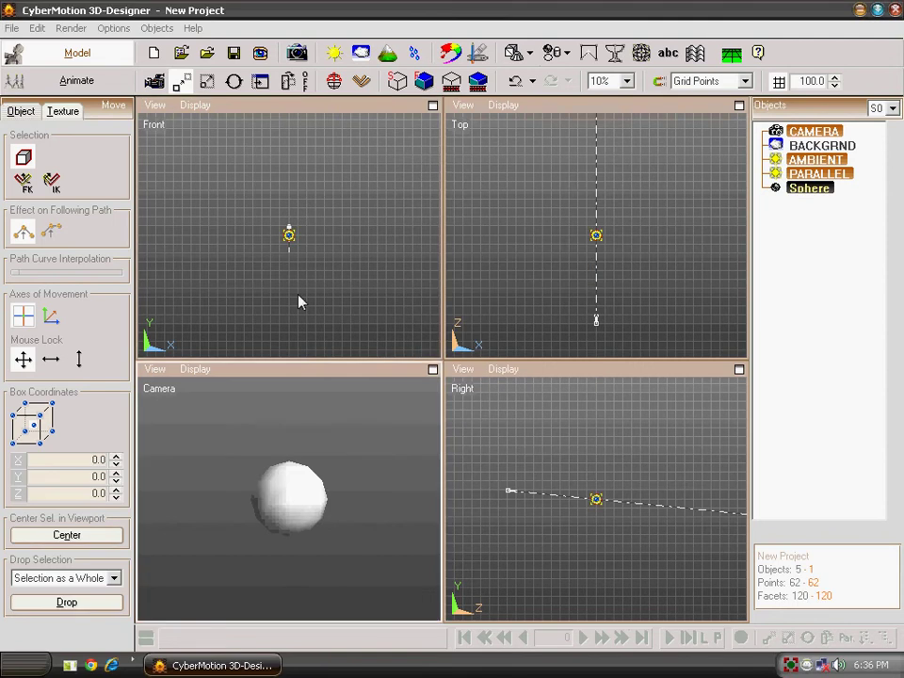
scroll(297, 301, "up", 2)
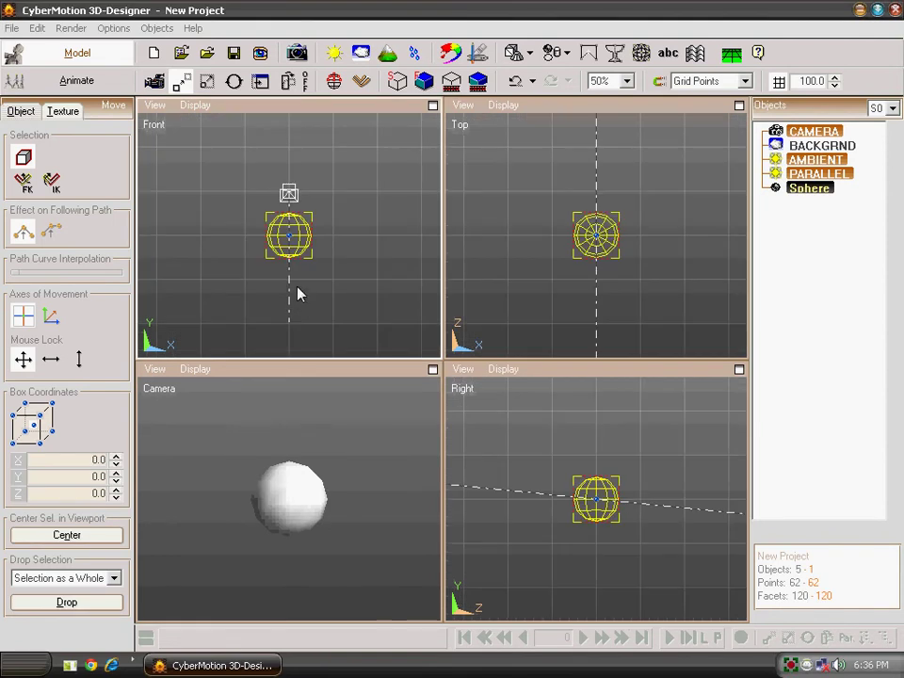
left_click_drag(294, 245, 293, 199)
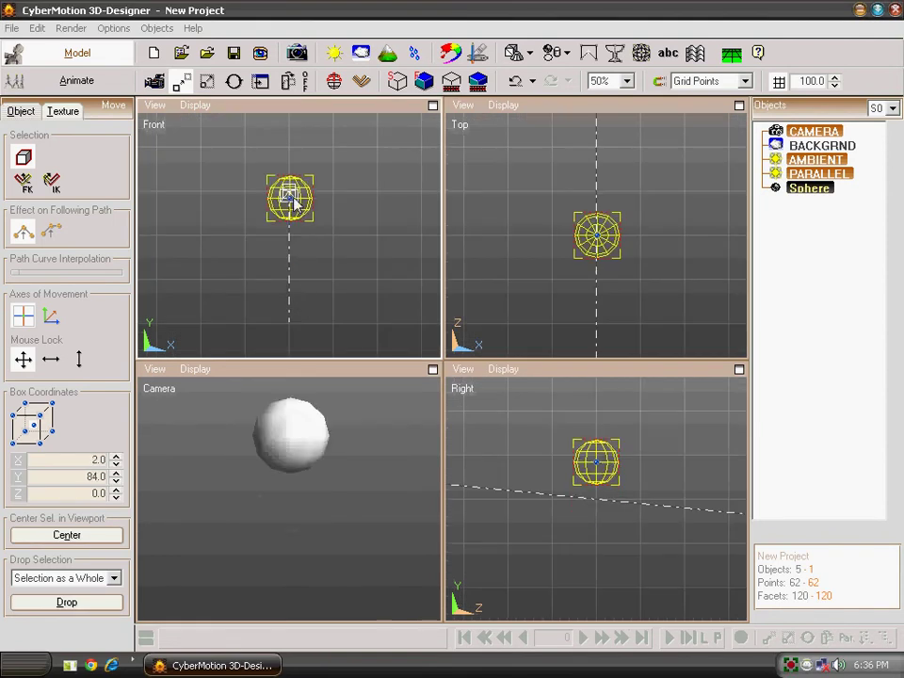
Create a hyperboloid with Radius1 60, Radius2 40, height 100 and 28 segments, and shift it to X 2 beneath the sphere
left_click(524, 58)
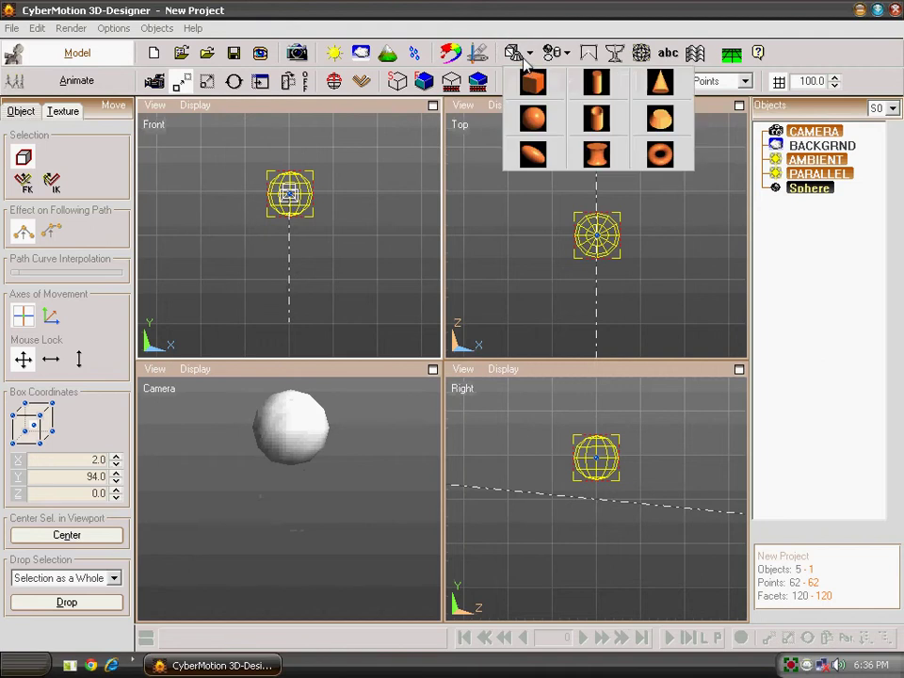
left_click(599, 156)
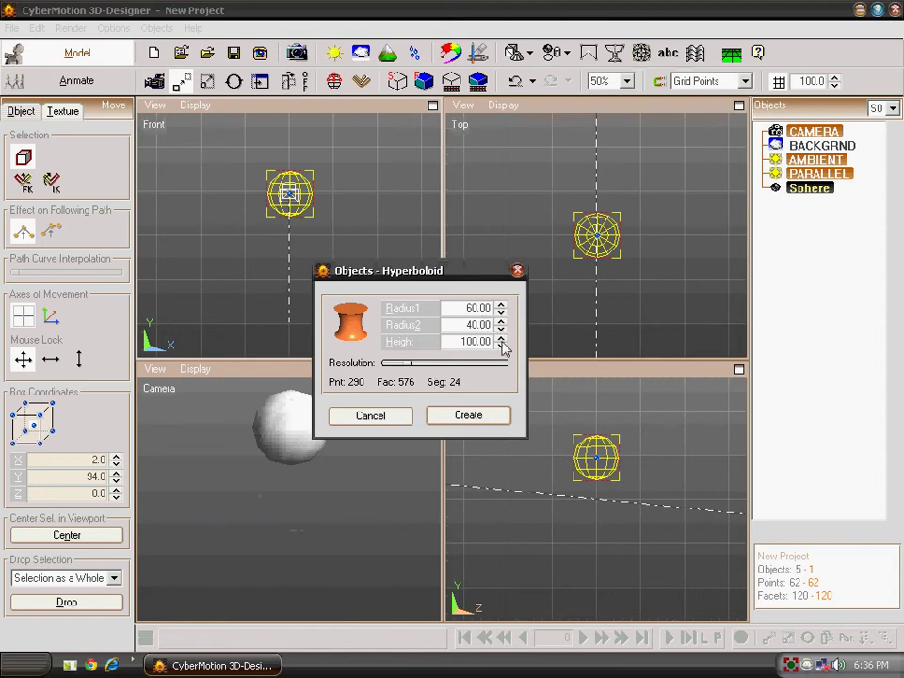
left_click_drag(407, 362, 393, 362)
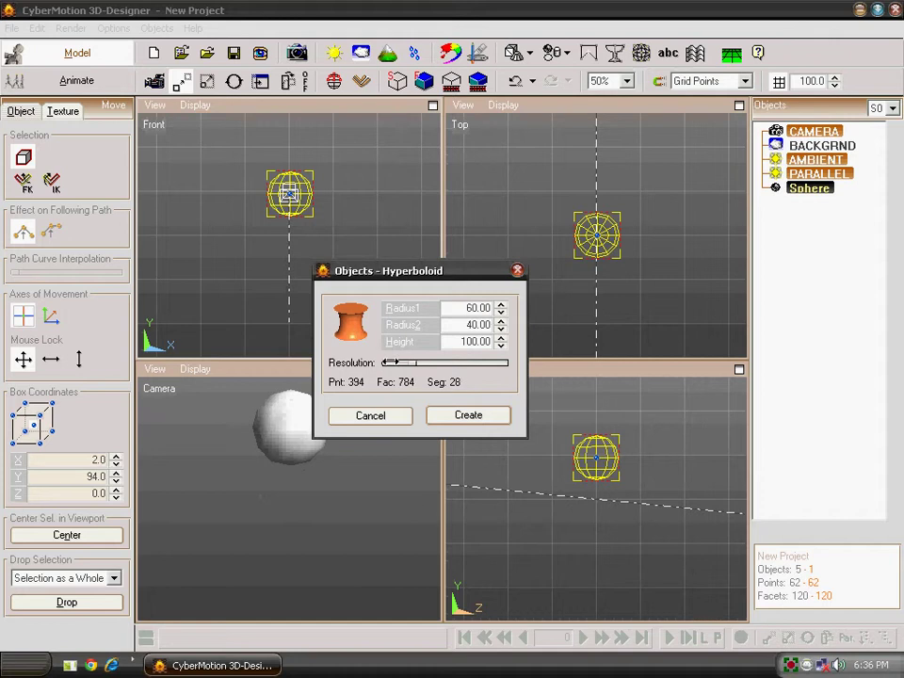
left_click(465, 416)
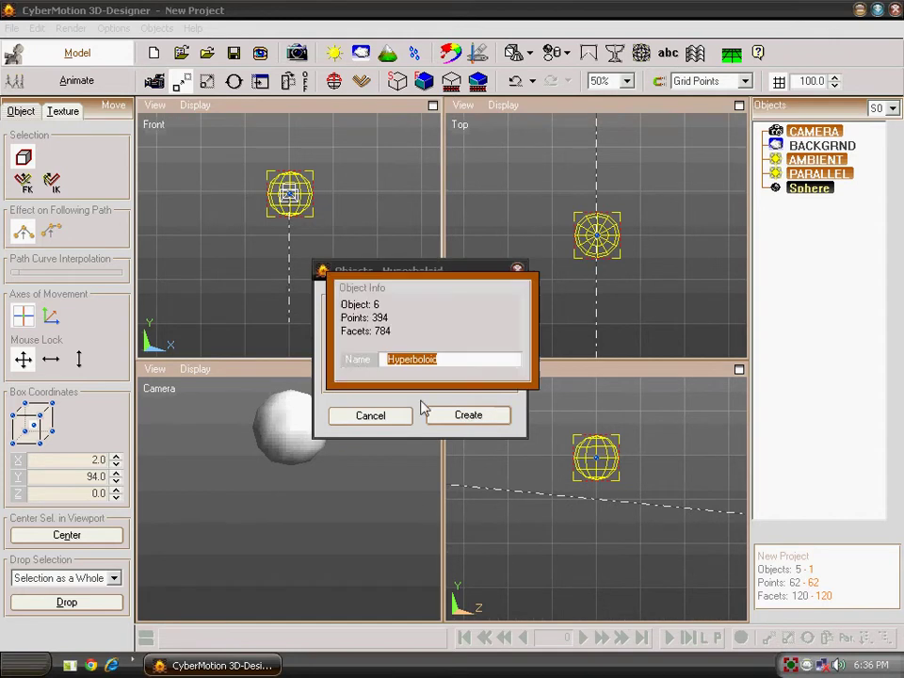
key("Return")
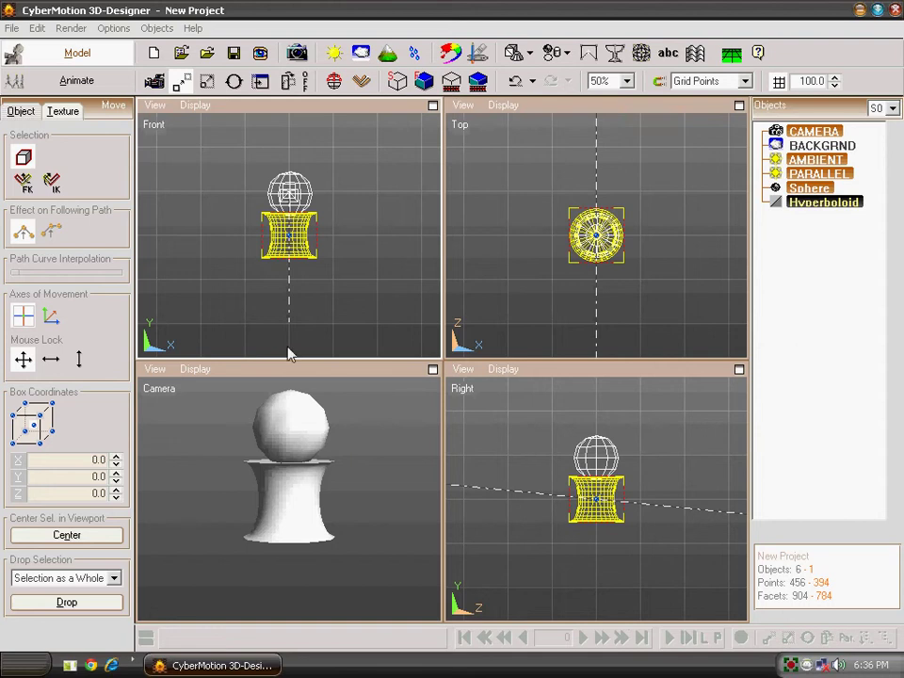
left_click_drag(285, 242, 284, 242)
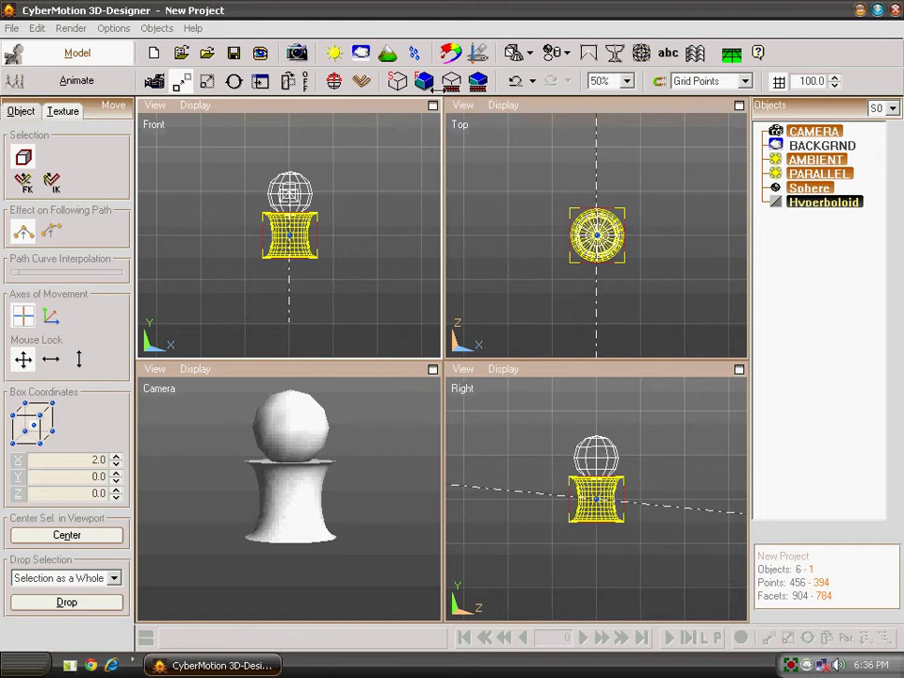
Add the bark material from the library to the project and assign it to the hyperboloid
left_click(451, 55)
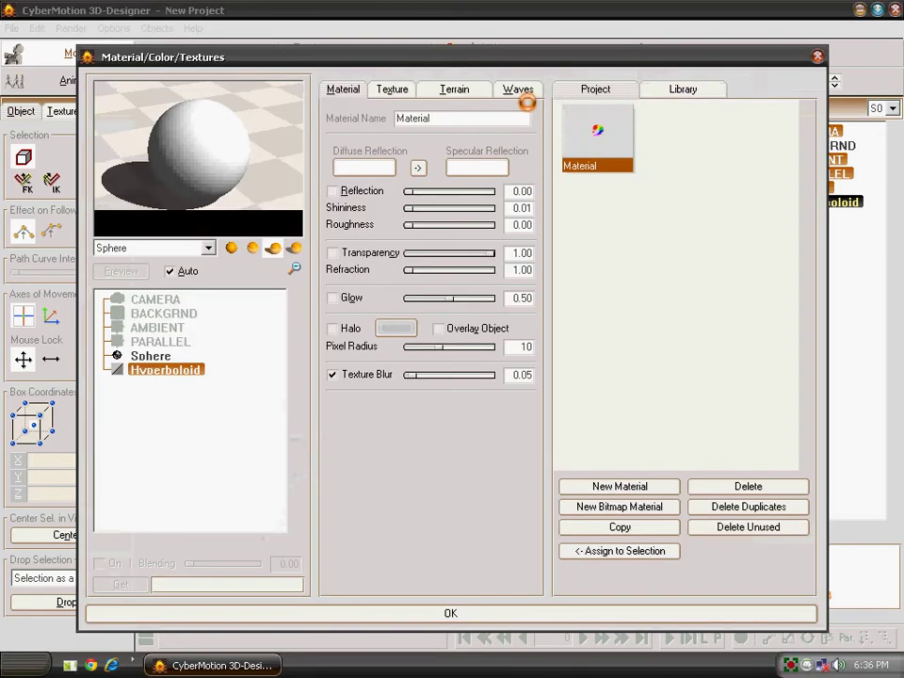
left_click(669, 92)
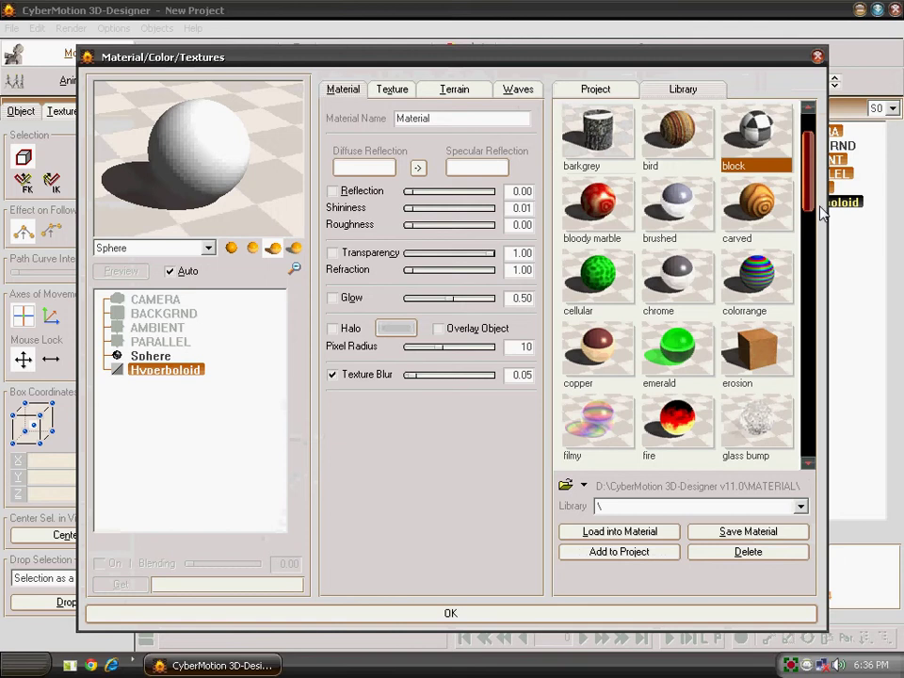
left_click_drag(811, 196, 807, 182)
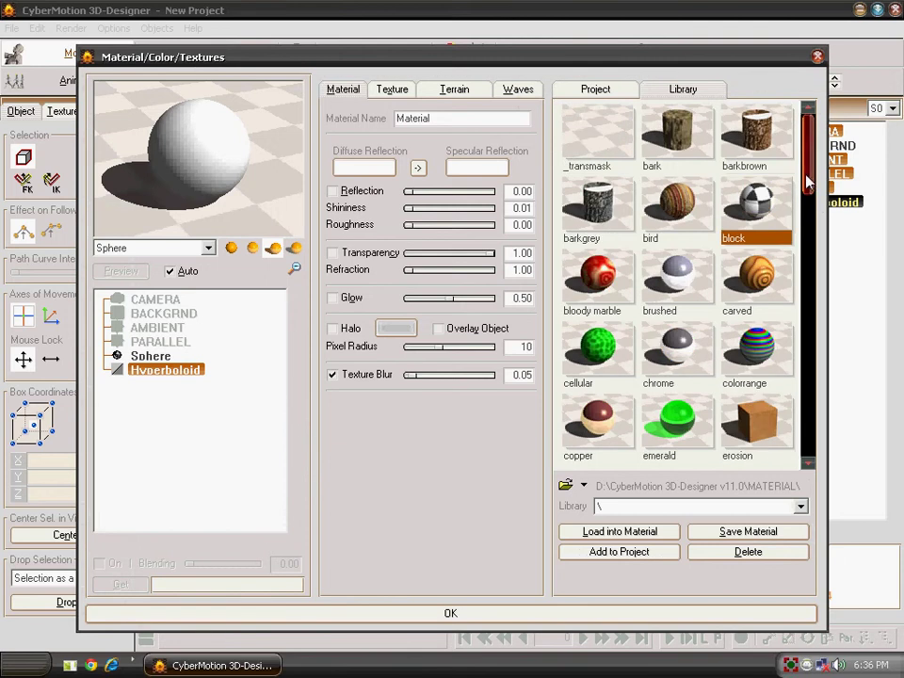
left_click(679, 151)
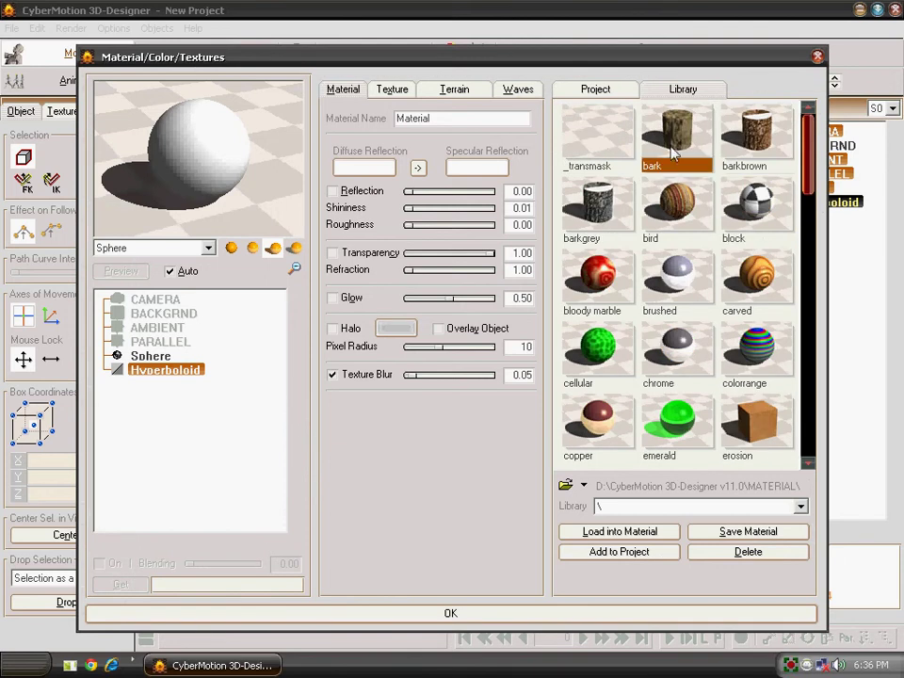
left_click(614, 552)
left_click(599, 552)
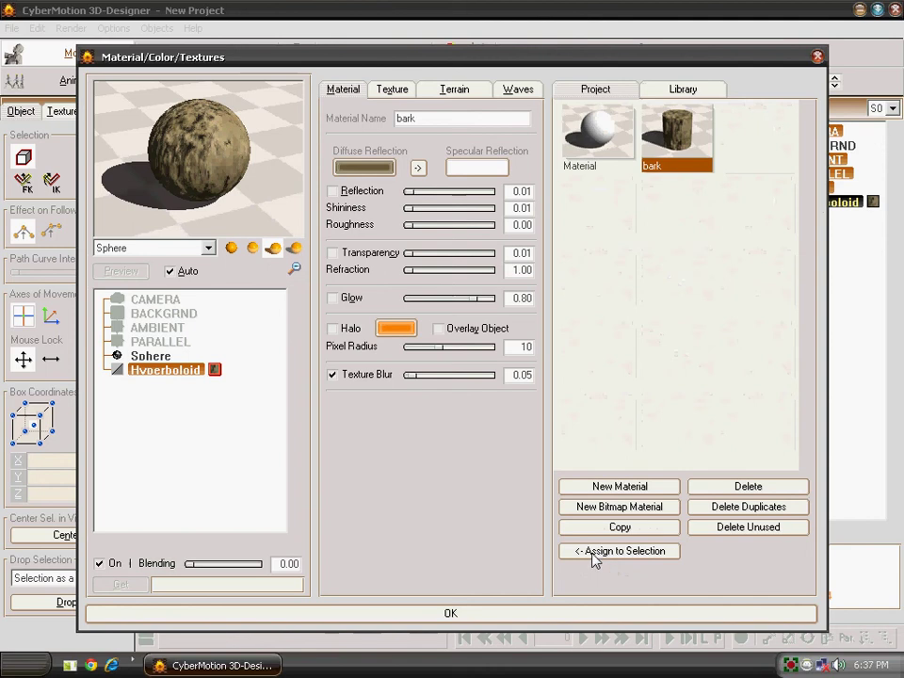
left_click(471, 614)
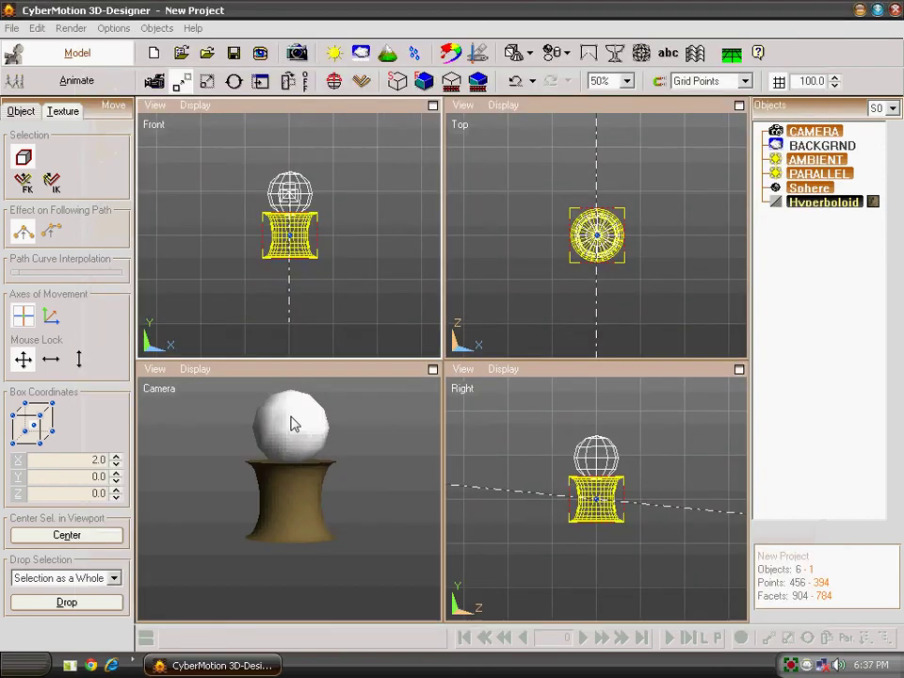
With the sphere selected, add the library's block material to the project and test-render the scene
left_click(293, 423)
left_click(452, 53)
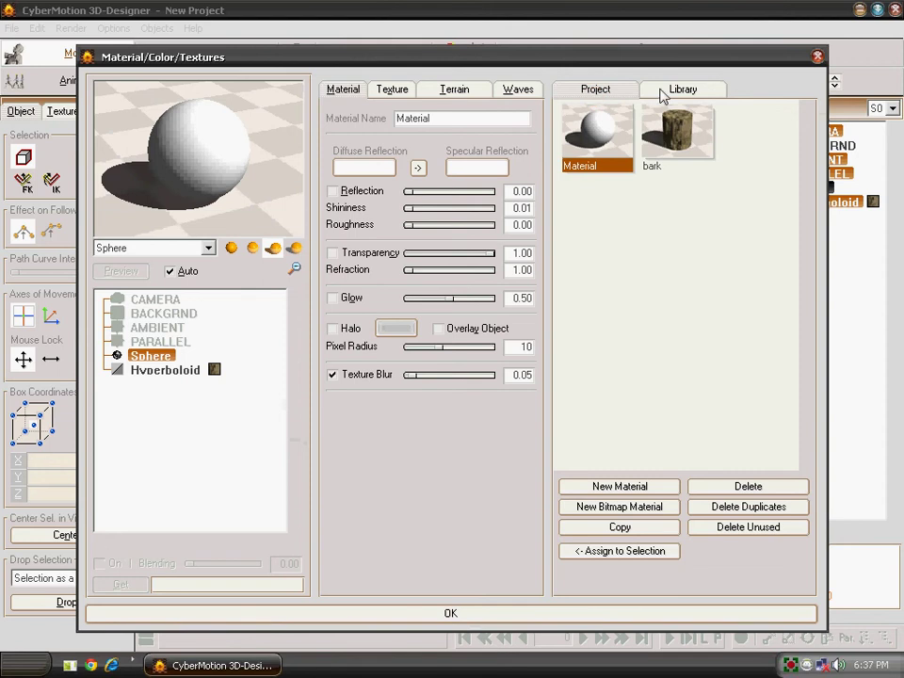
left_click(662, 92)
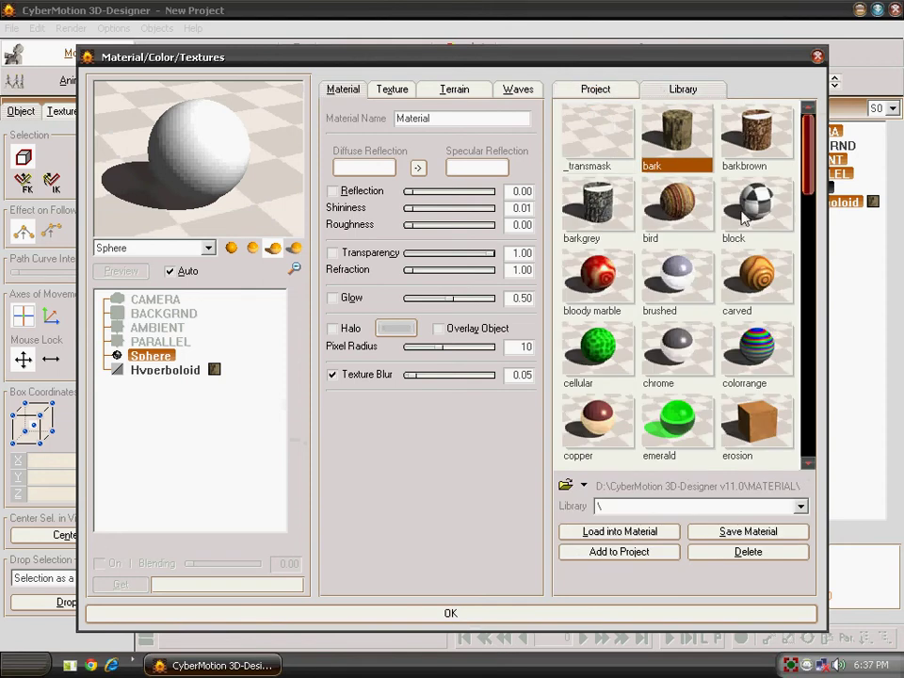
left_click(751, 239)
left_click(637, 553)
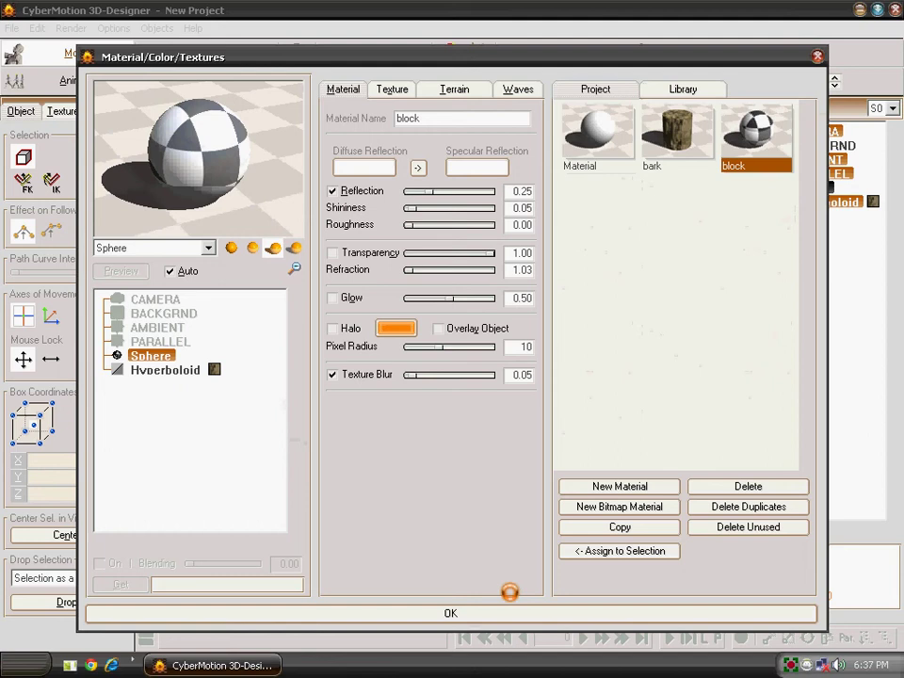
left_click(439, 615)
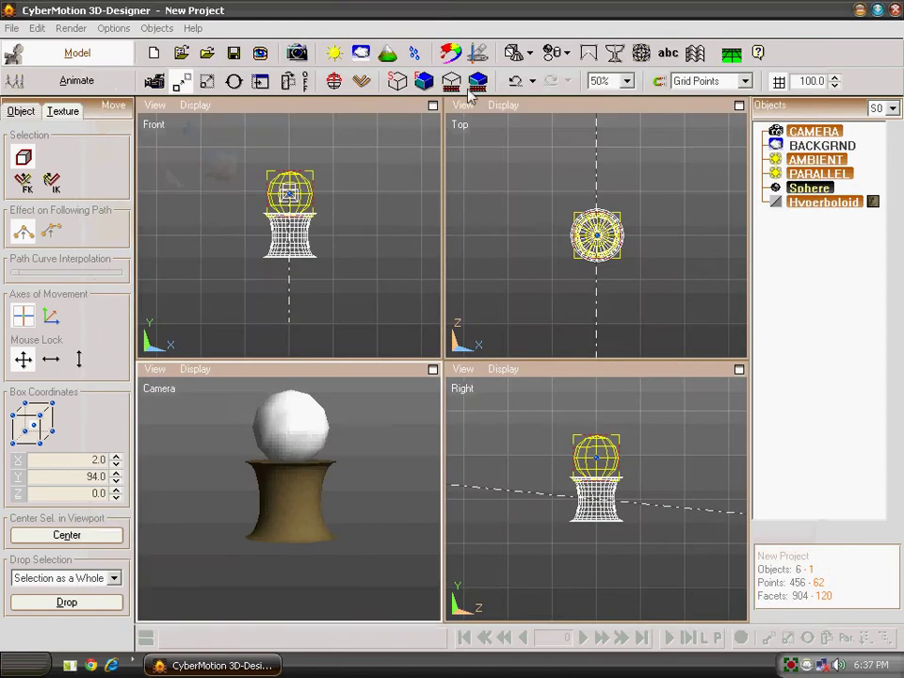
left_click(424, 83)
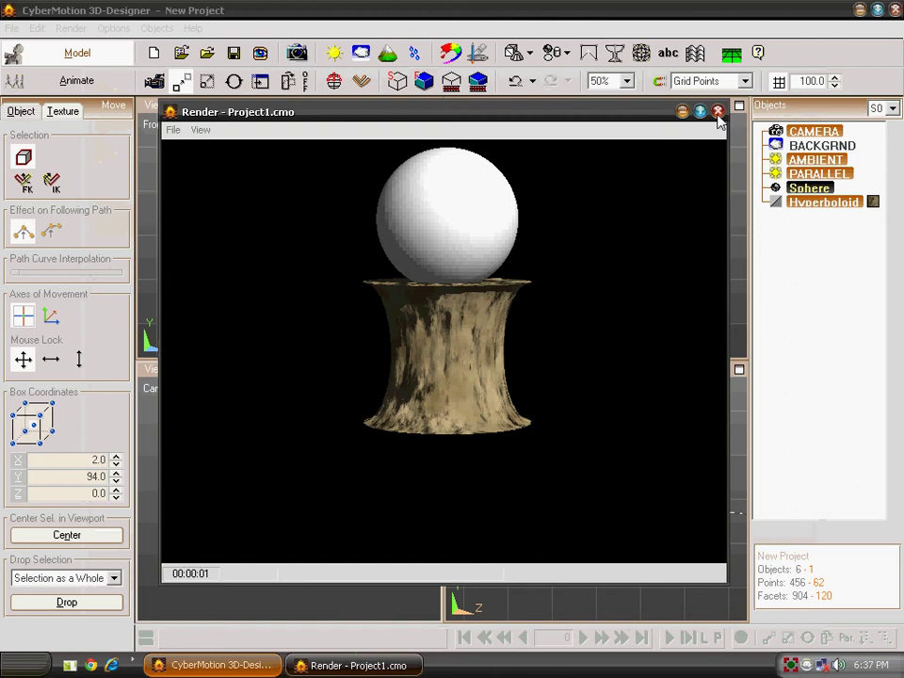
left_click(717, 111)
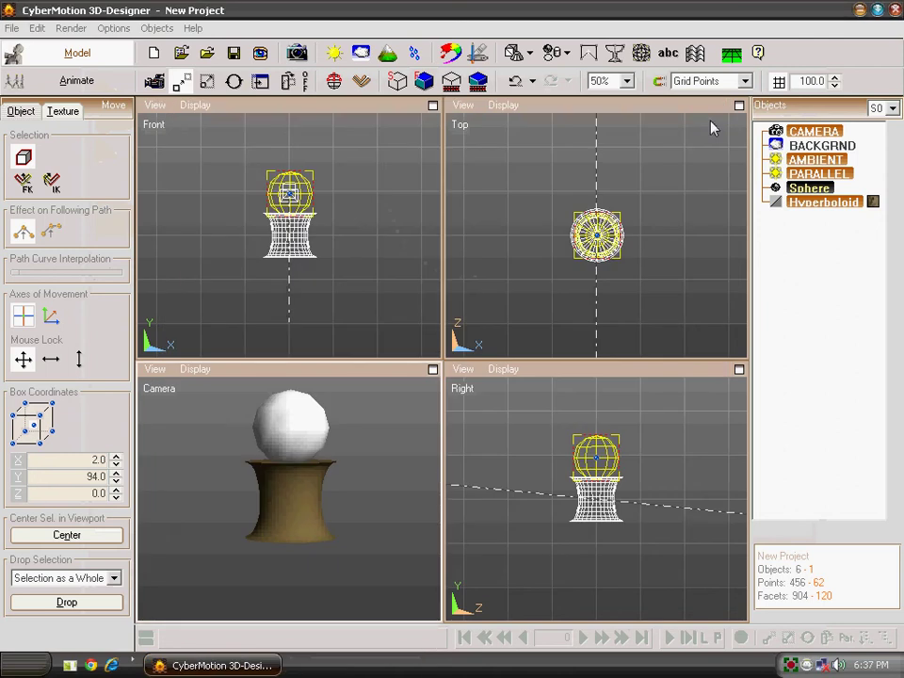
Assign the project's block material to the sphere and render the scene to check it
left_click(450, 53)
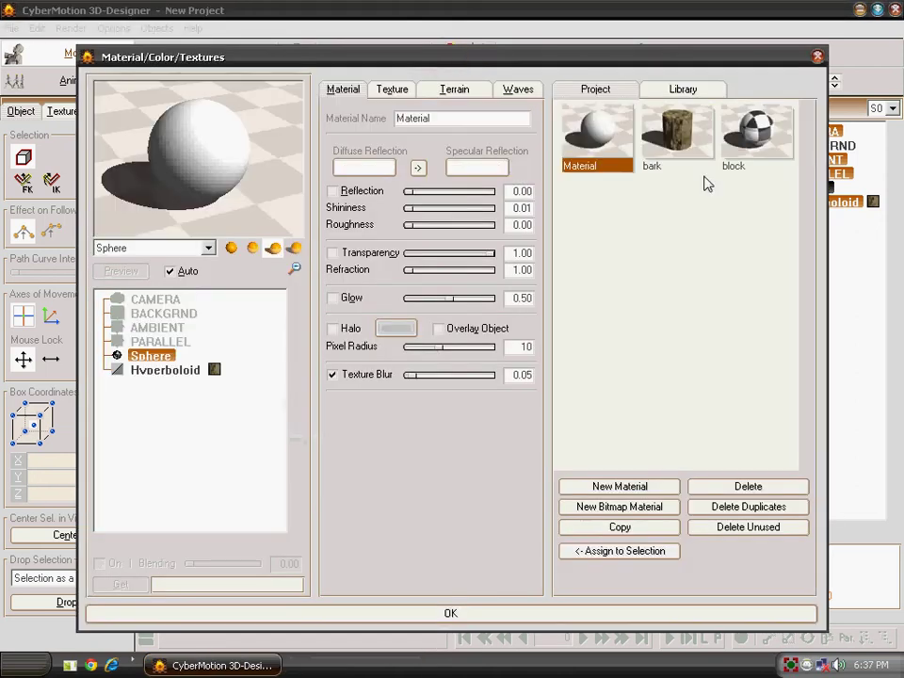
left_click(756, 132)
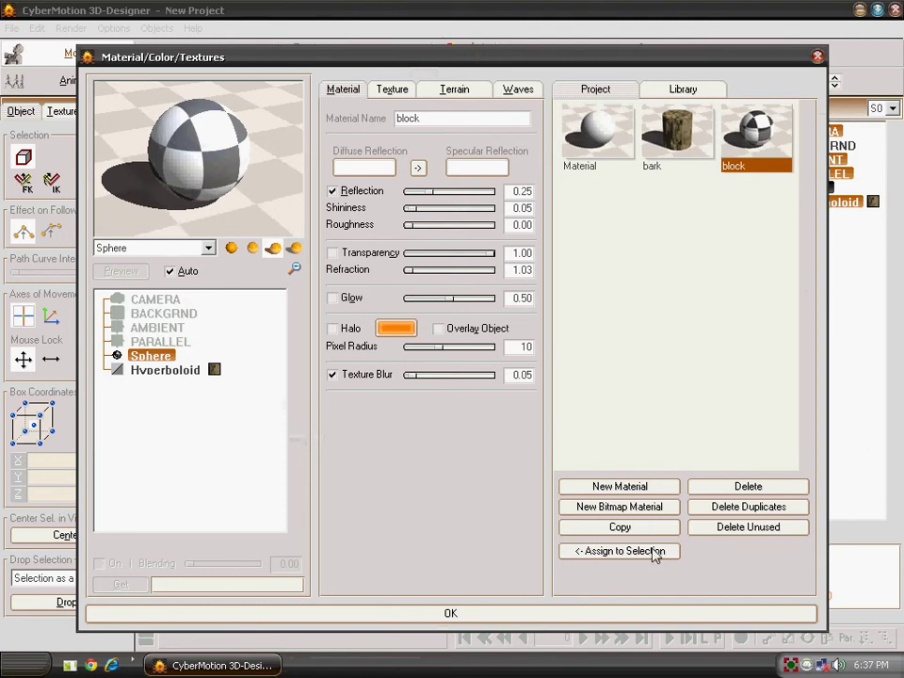
left_click(592, 555)
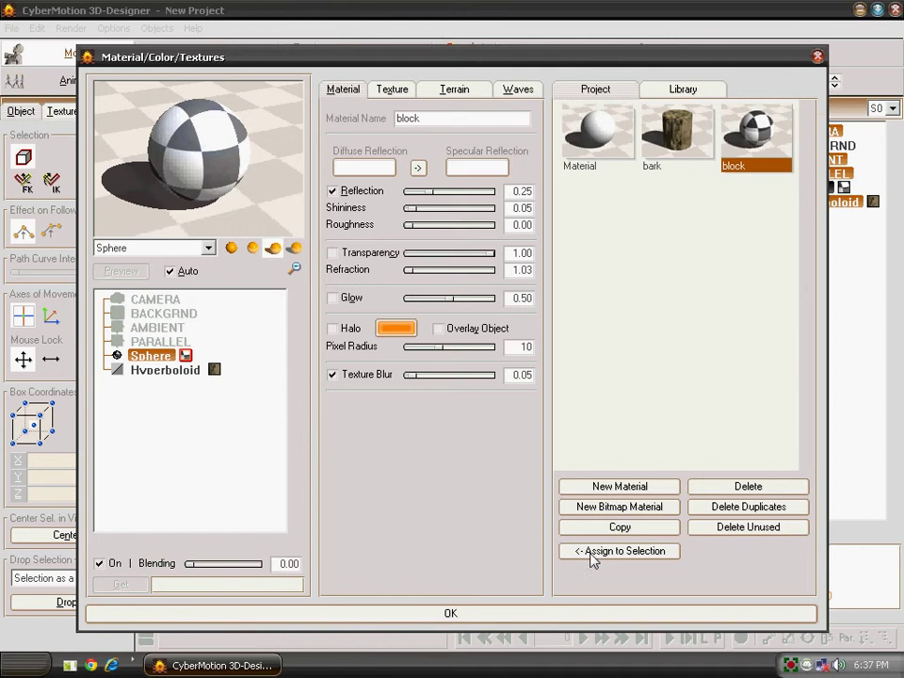
left_click(426, 620)
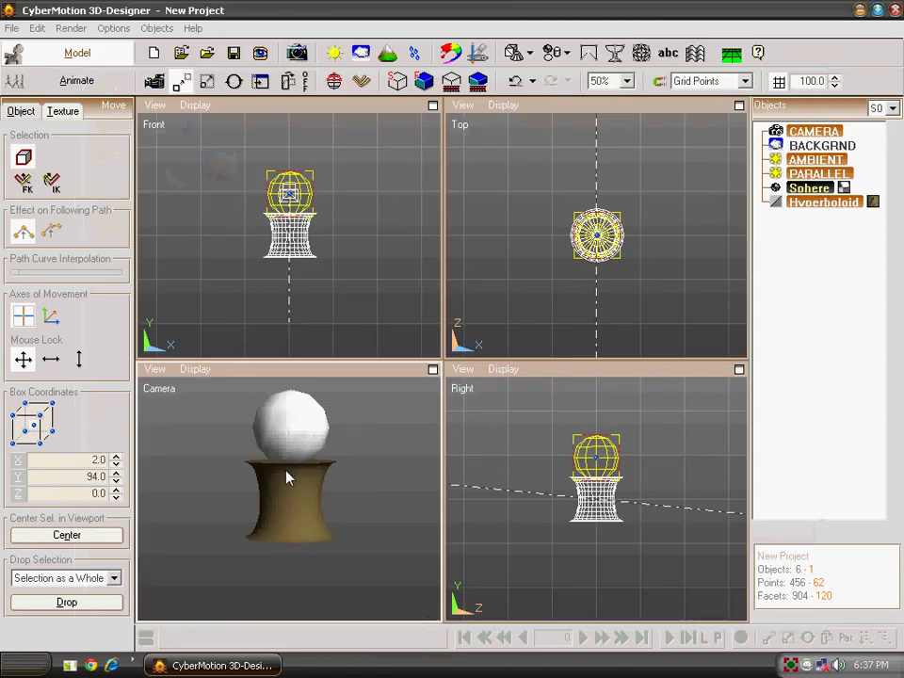
left_click(424, 83)
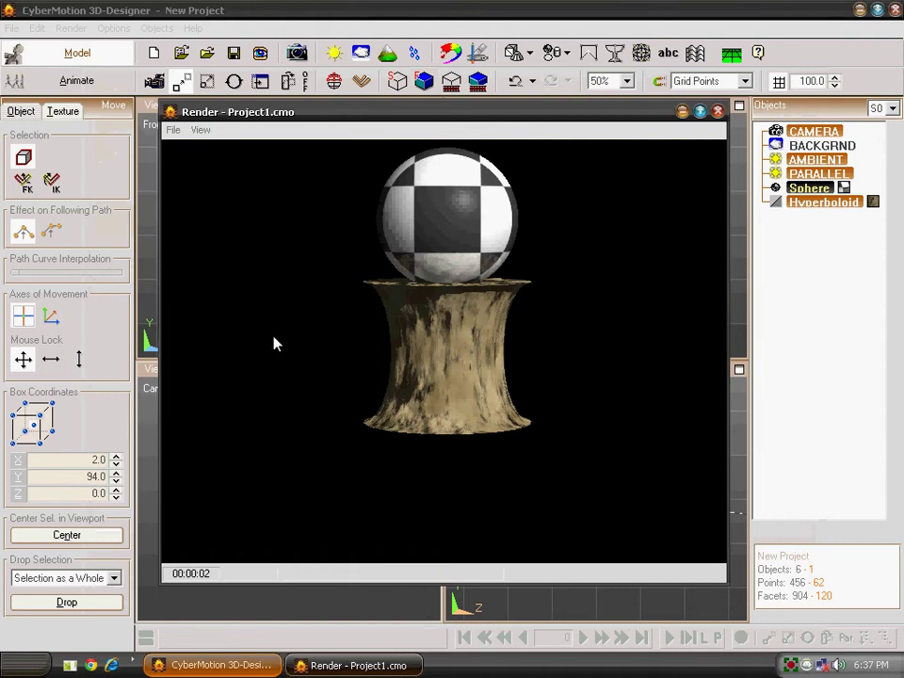
left_click(717, 111)
Create a plane object at height 1000 with the name PLANE
left_click(733, 55)
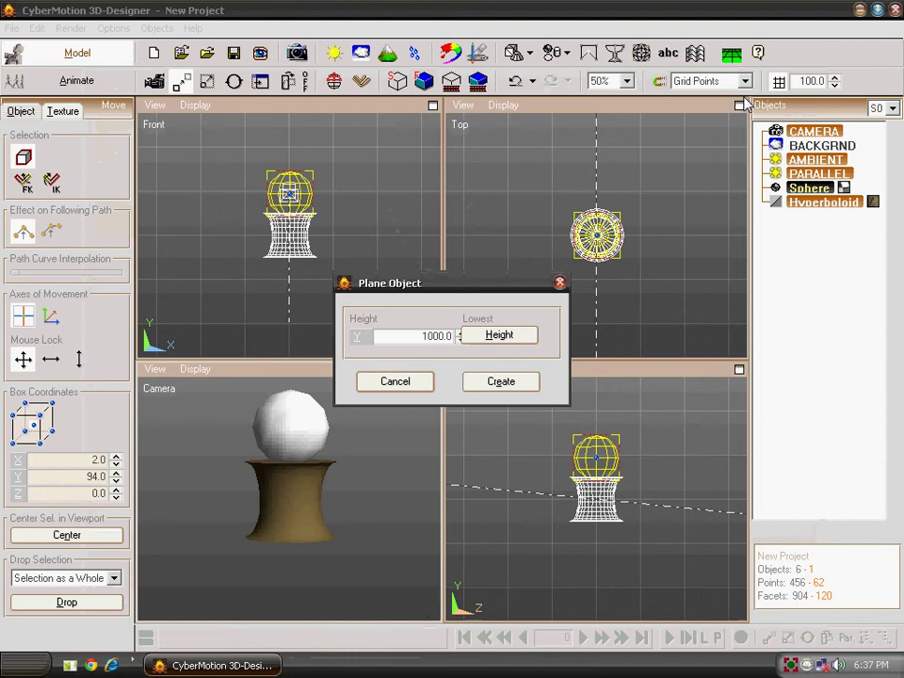
left_click(502, 382)
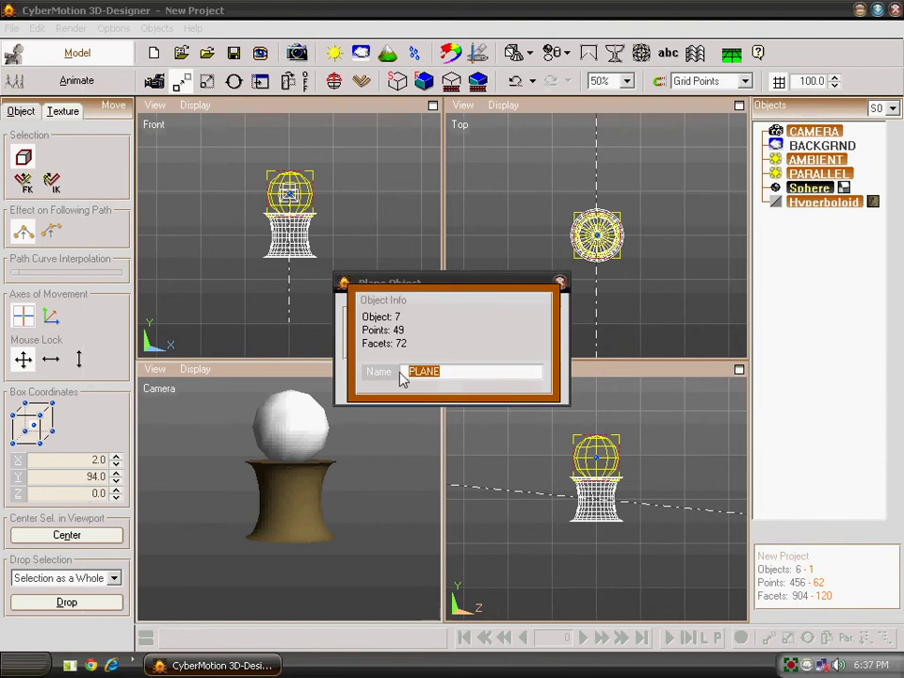
key("Return")
Lower the plane to Y -50 so it lies at the base of the hyperboloid
scroll(316, 264, "down", 5)
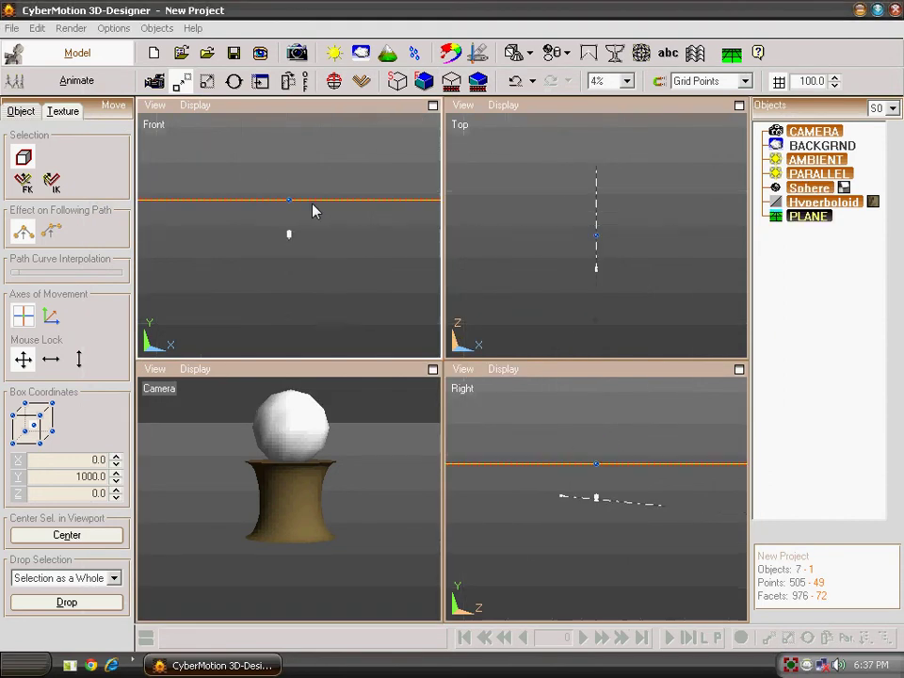
left_click_drag(290, 198, 295, 246)
scroll(295, 247, "up", 5)
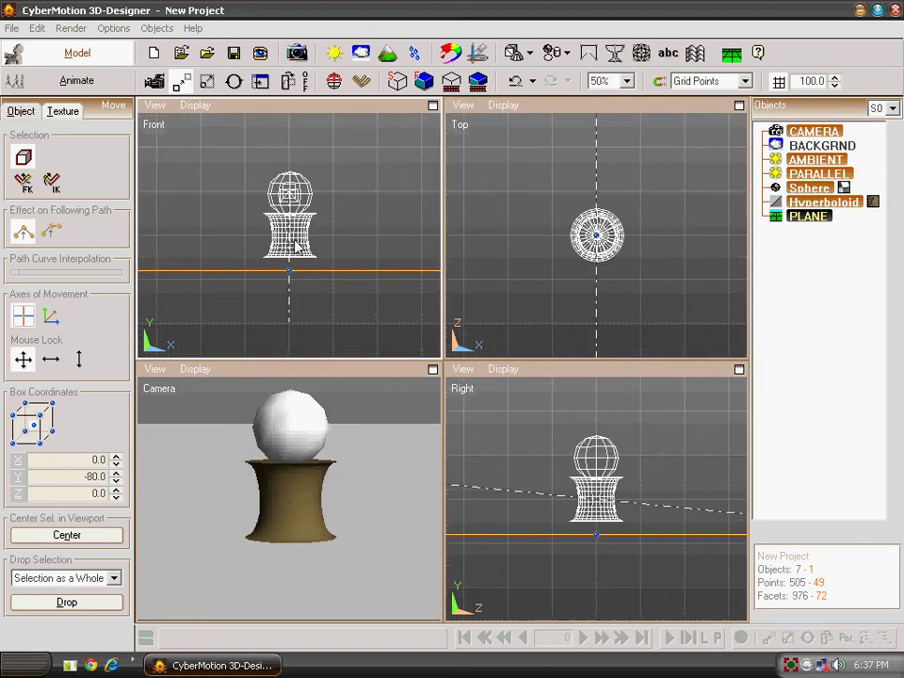
left_click_drag(291, 313, 286, 282)
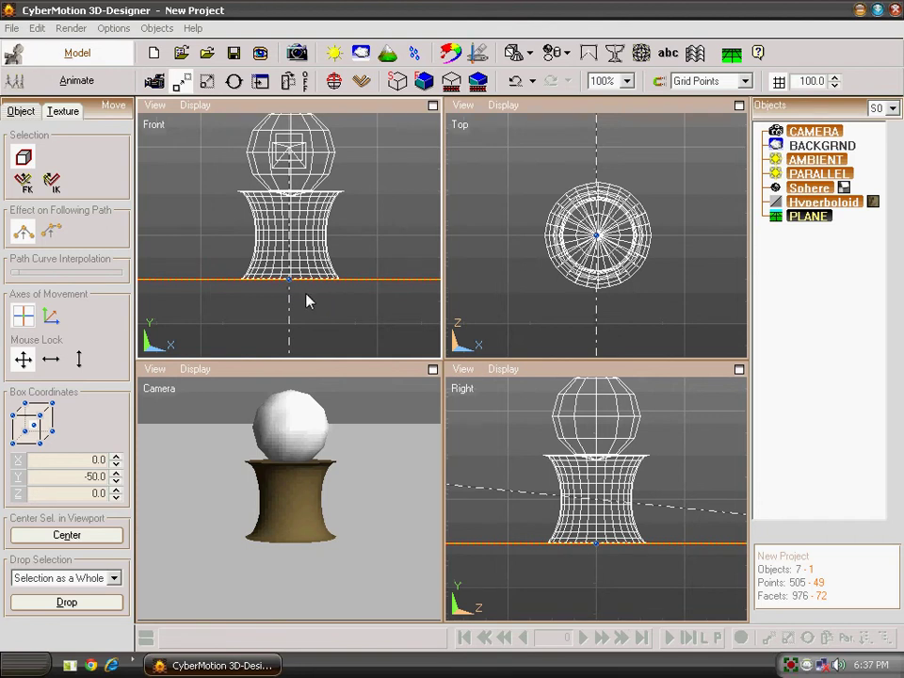
scroll(343, 333, "up", 1)
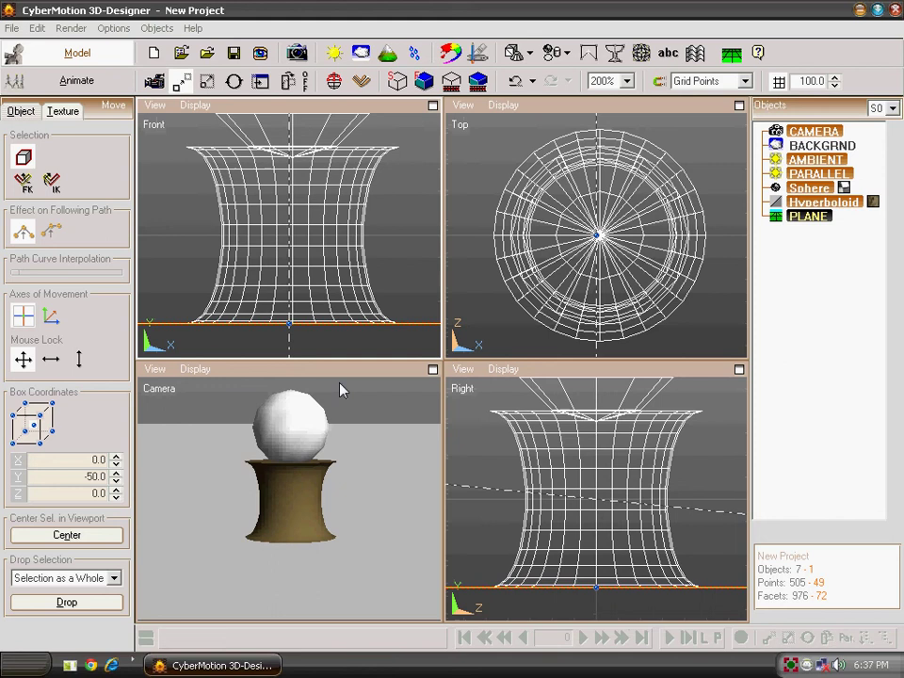
Render the scene to check the textured sphere and hyperboloid on the ground plane, and close the render
scroll(341, 389, "down", 1)
left_click(300, 54)
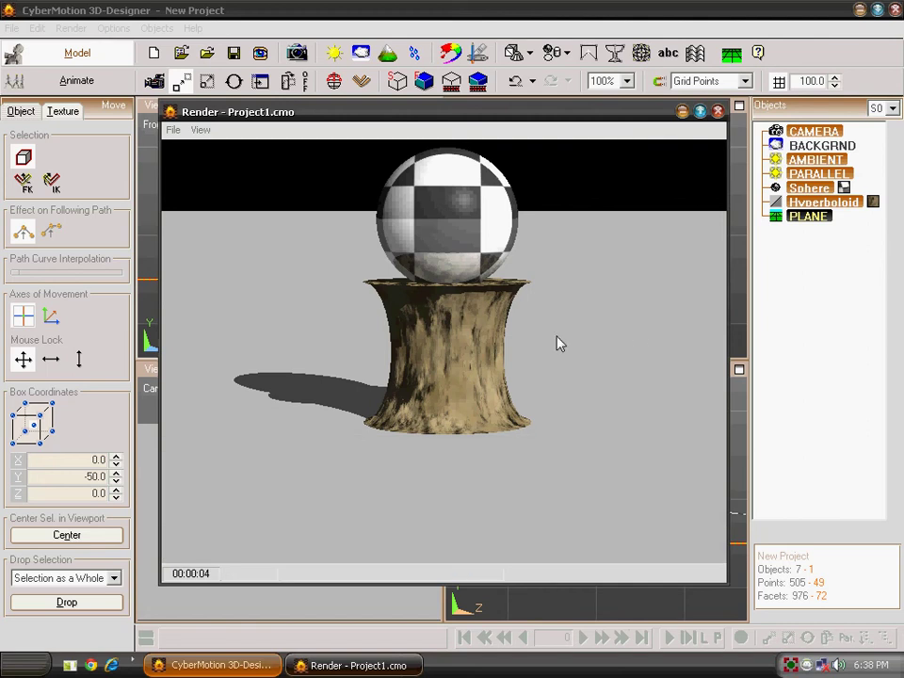
left_click(717, 111)
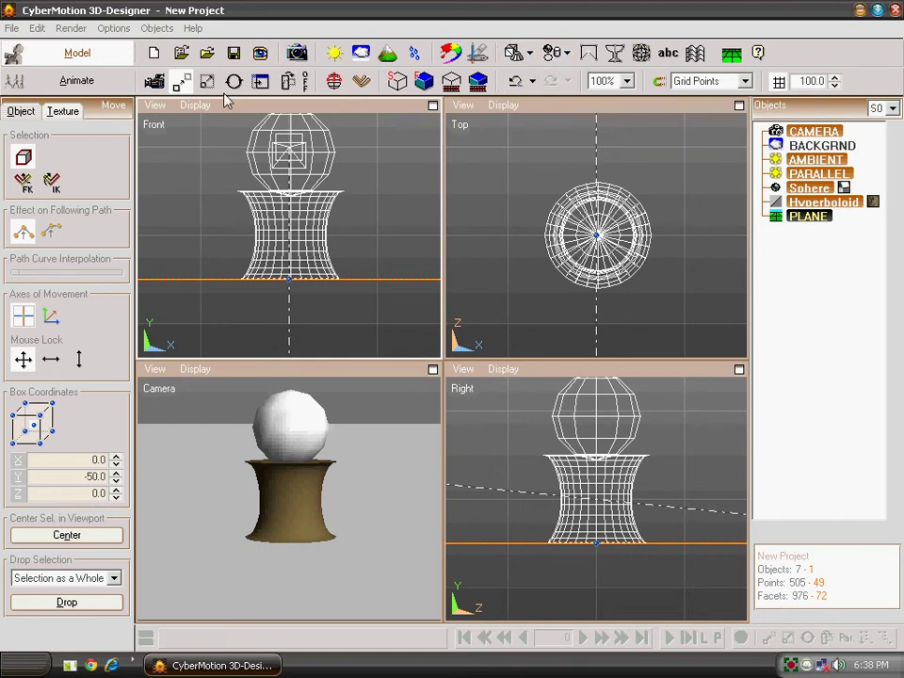
Start a new project without saving the changes in Project1.cmo
left_click(12, 28)
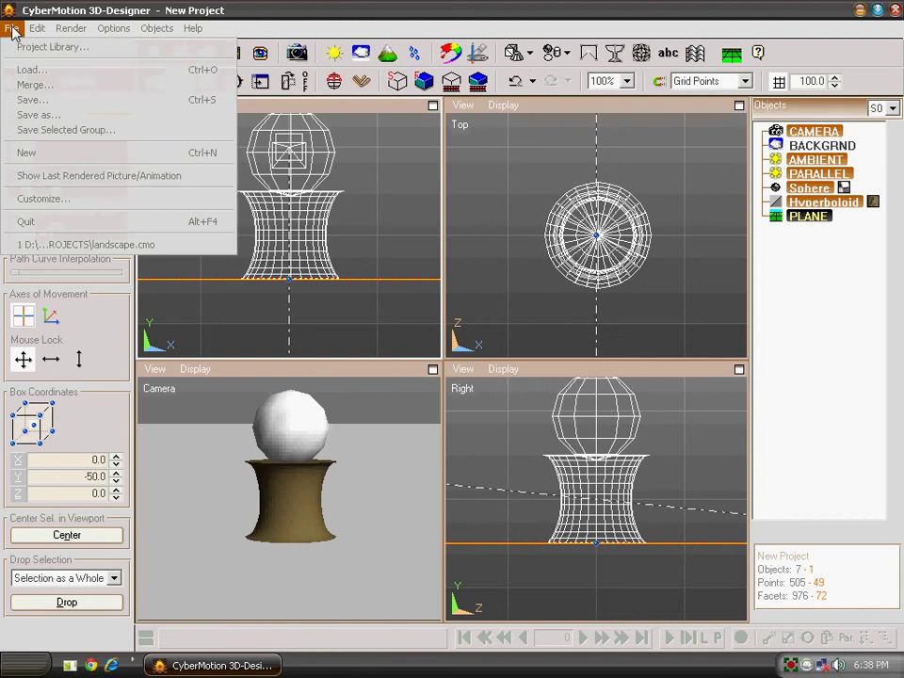
left_click(19, 151)
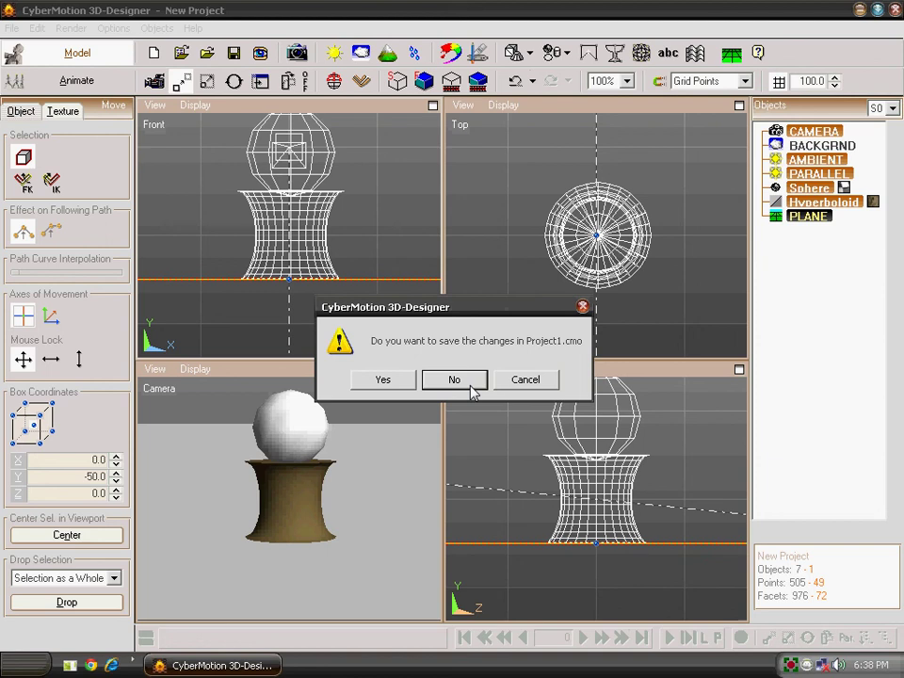
left_click(456, 380)
Open the landscape generator, look through the library presets and select the canyon preset
left_click(390, 58)
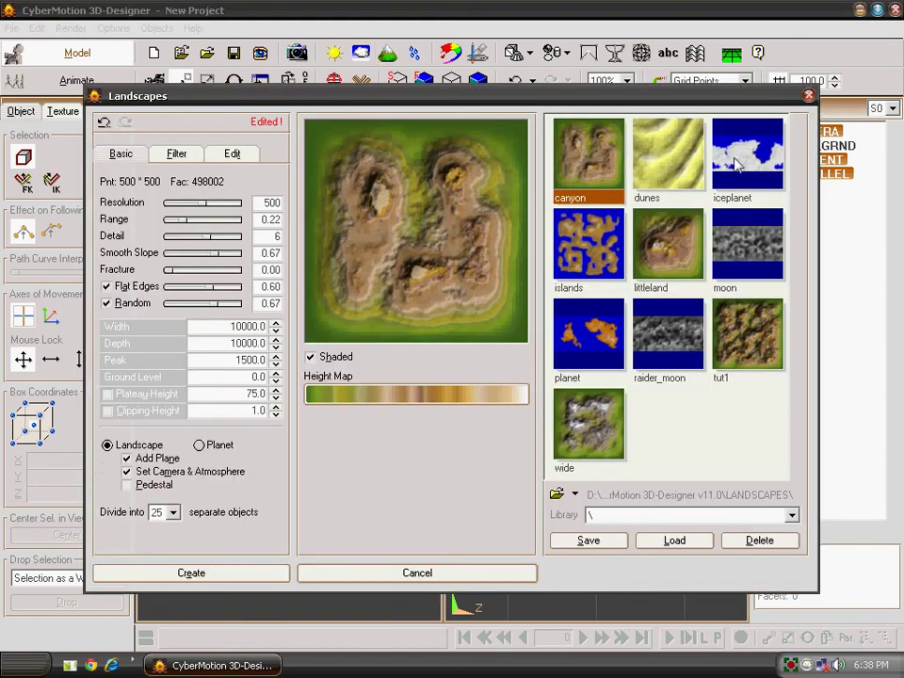
left_click(621, 266)
left_click(665, 258)
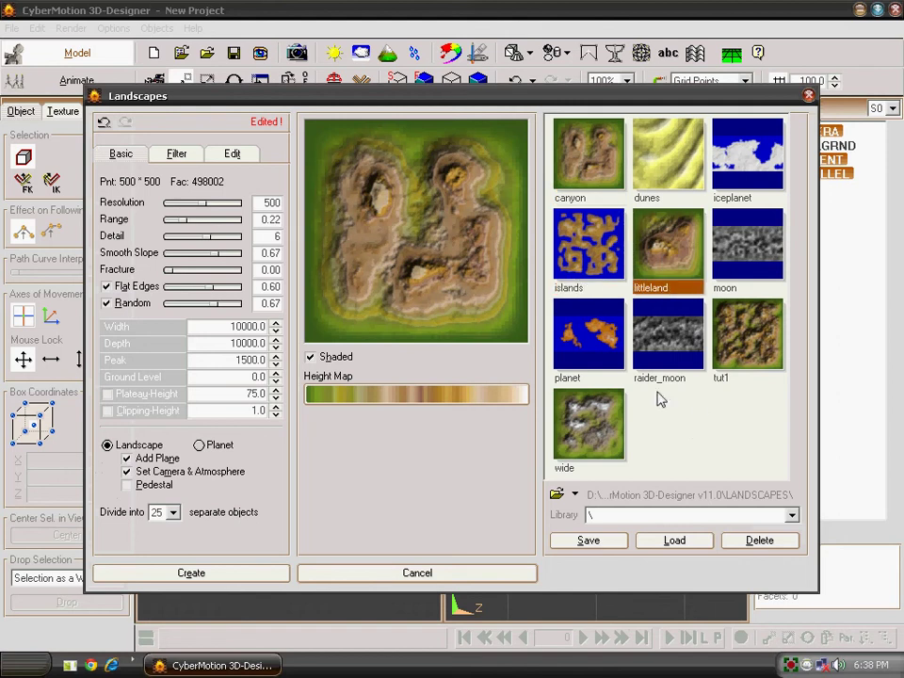
left_click(588, 428)
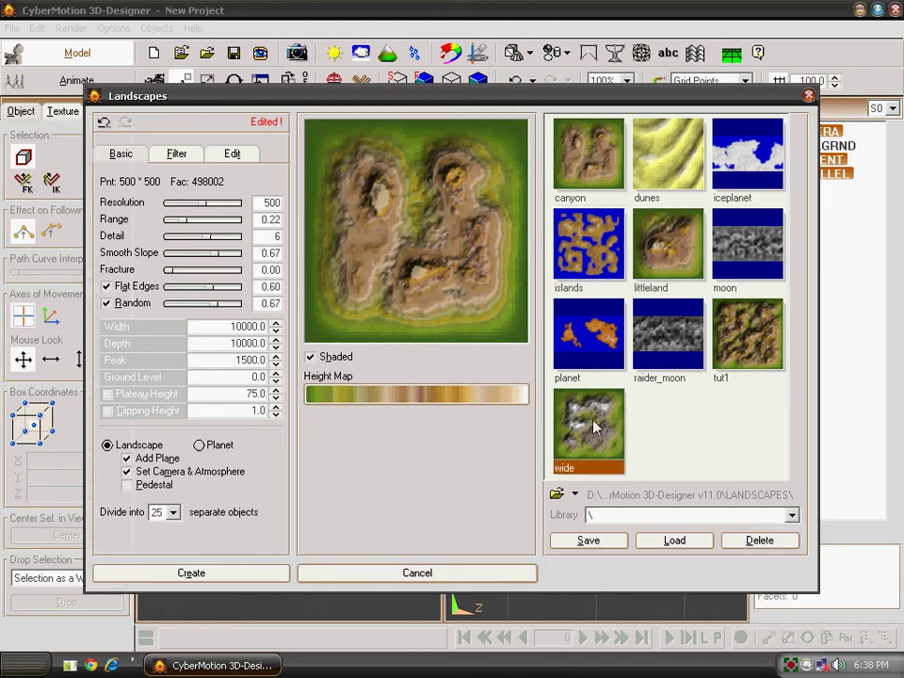
left_click(603, 190)
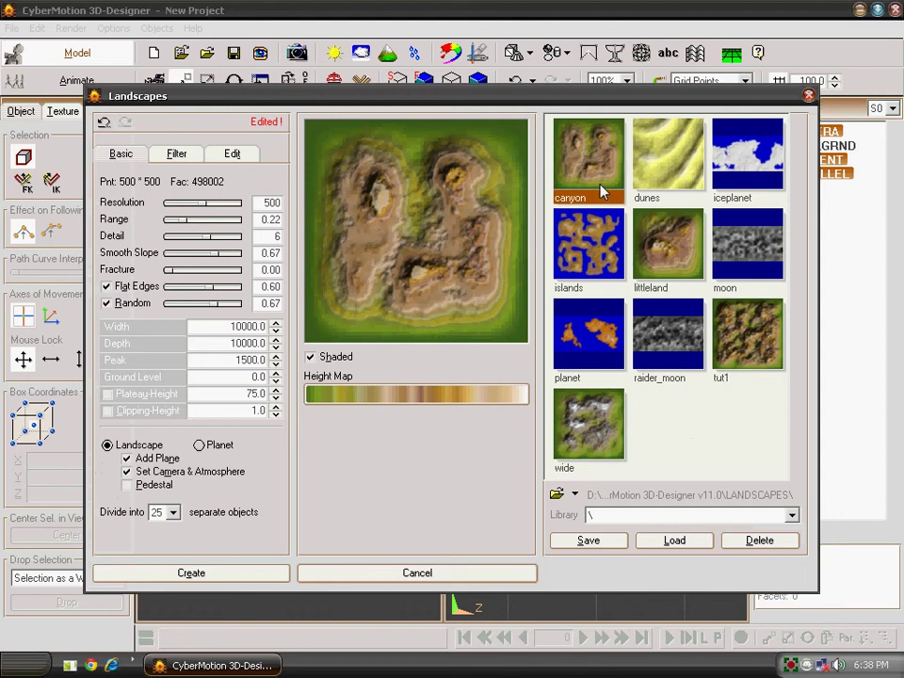
Set the terrain editing brush to Raise with a round shape and the bell-curve filter
left_click(241, 160)
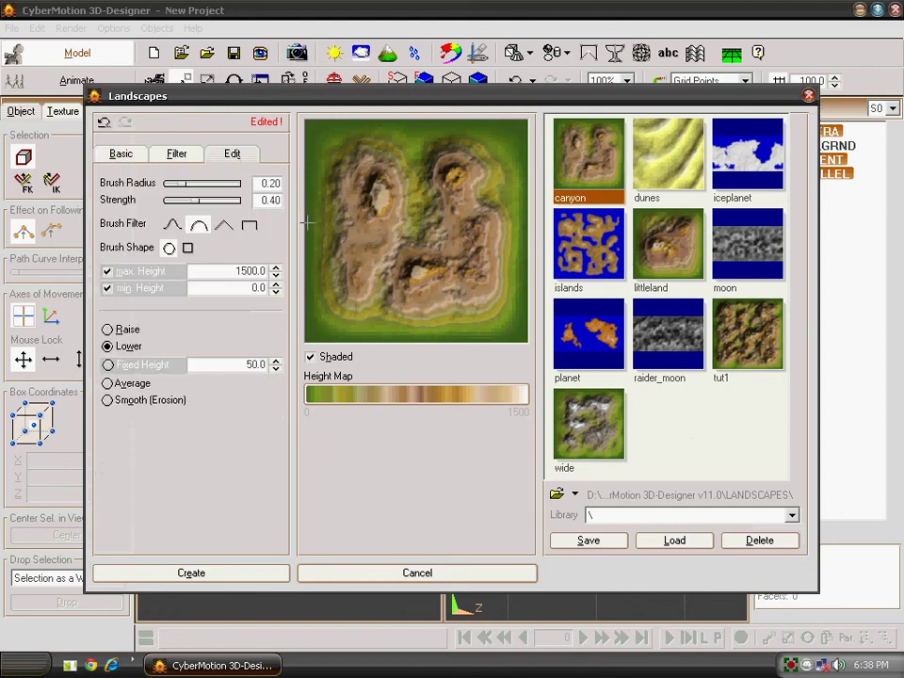
left_click(107, 329)
left_click(108, 346)
left_click(107, 329)
left_click(188, 248)
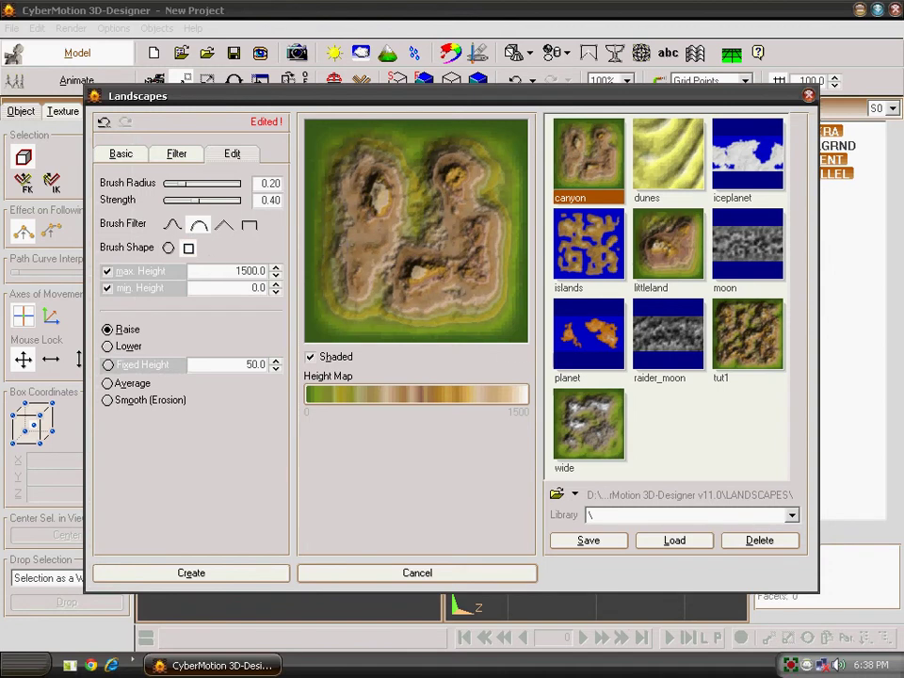
left_click(168, 249)
left_click(173, 224)
left_click(188, 247)
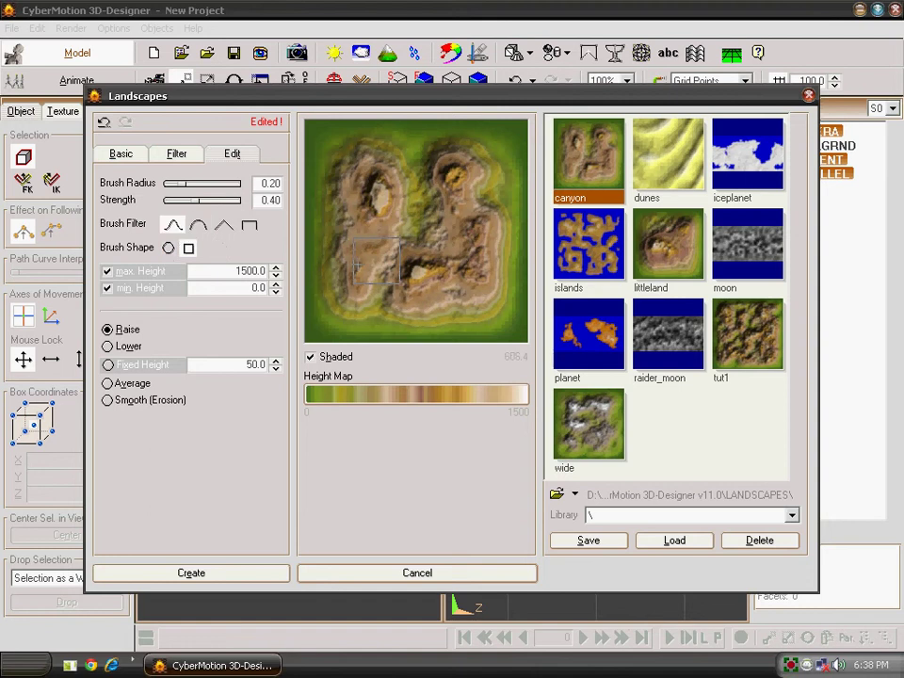
left_click(198, 225)
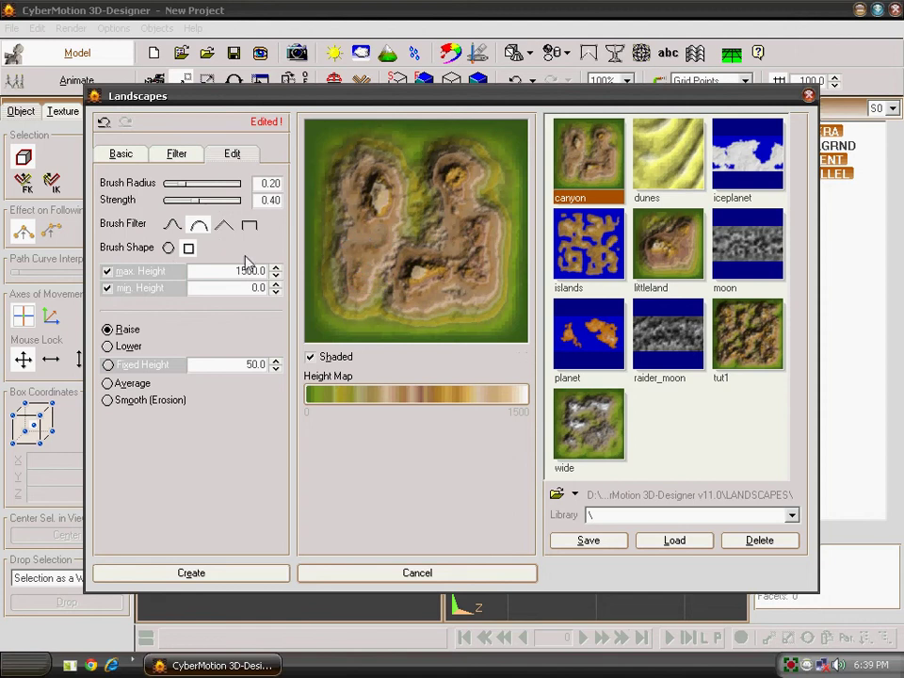
left_click(169, 247)
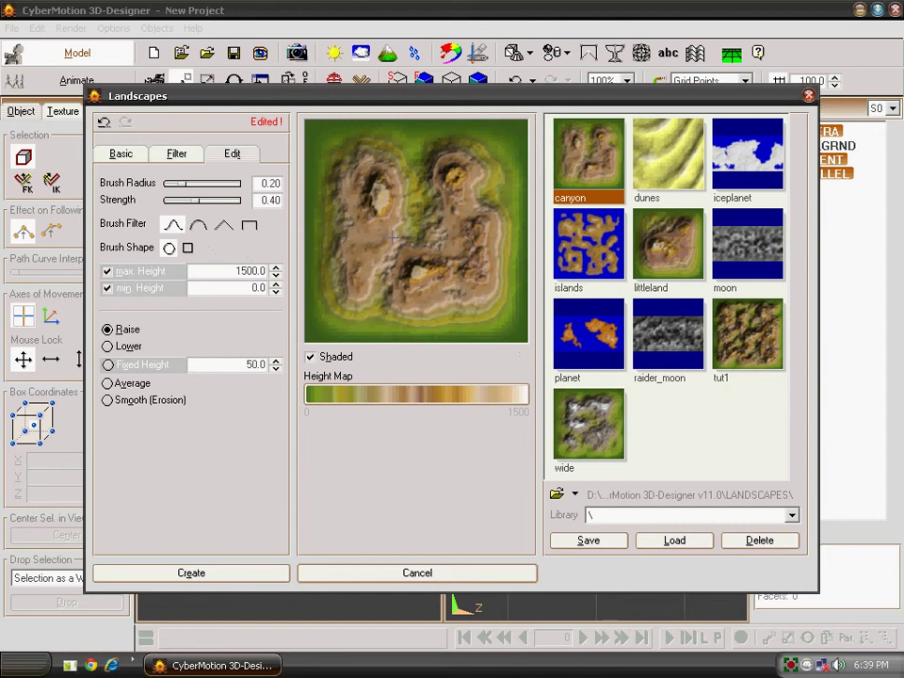
Raise the terrain near the middle of the canyon map with a short brush stroke and create the landscape
left_click_drag(401, 245, 369, 247)
left_click(233, 578)
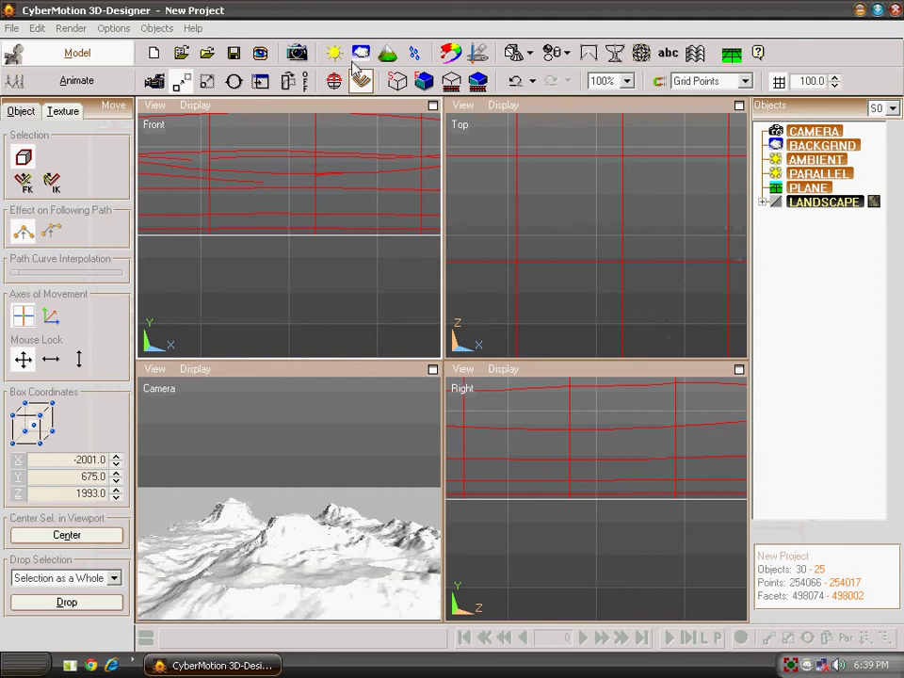
Load the sky2 atmosphere from the background library and render the landscape to check it
left_click(361, 54)
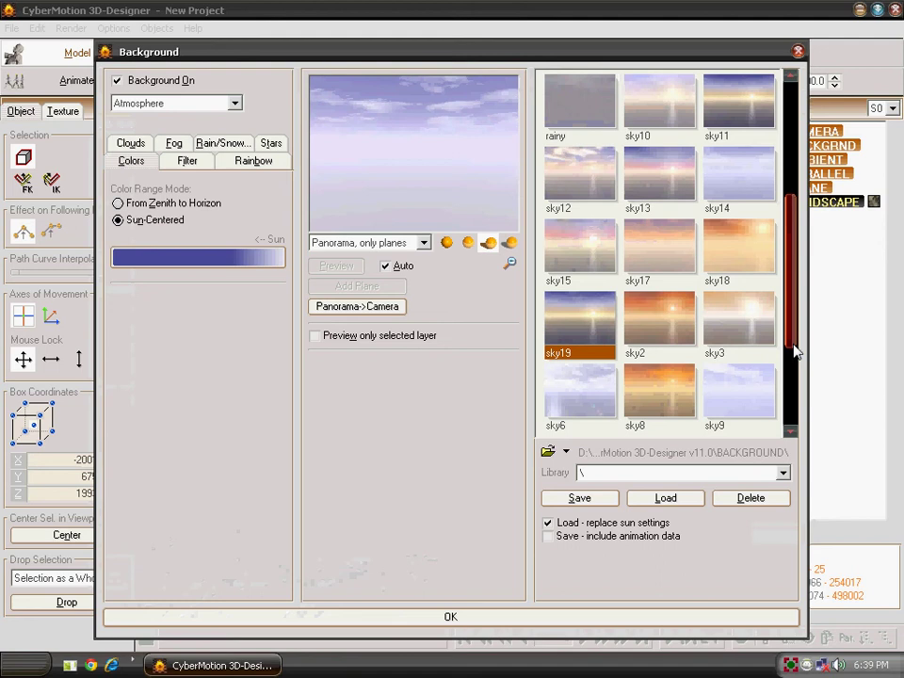
left_click(668, 341)
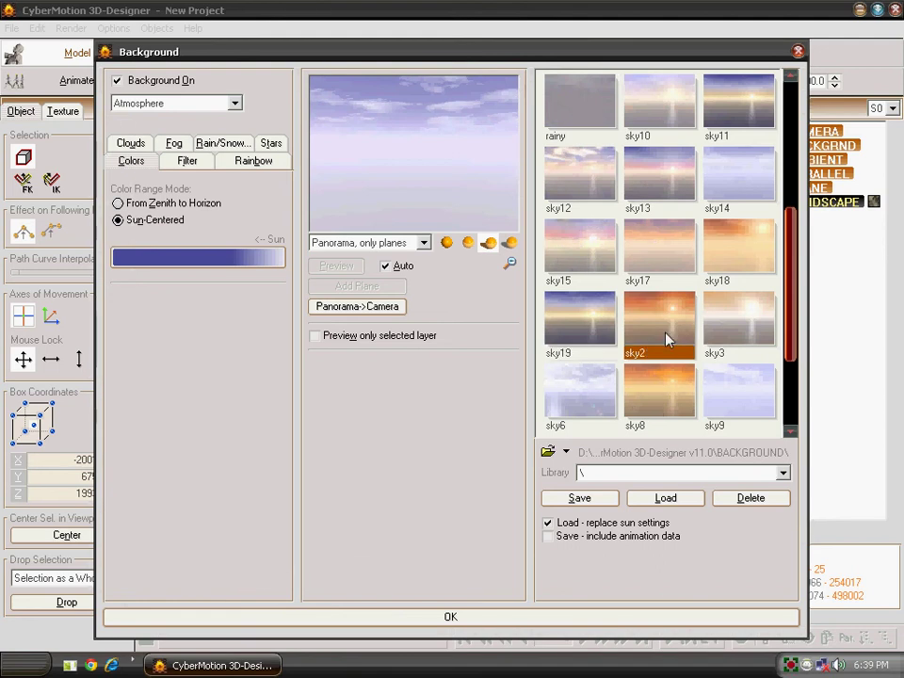
left_click(664, 498)
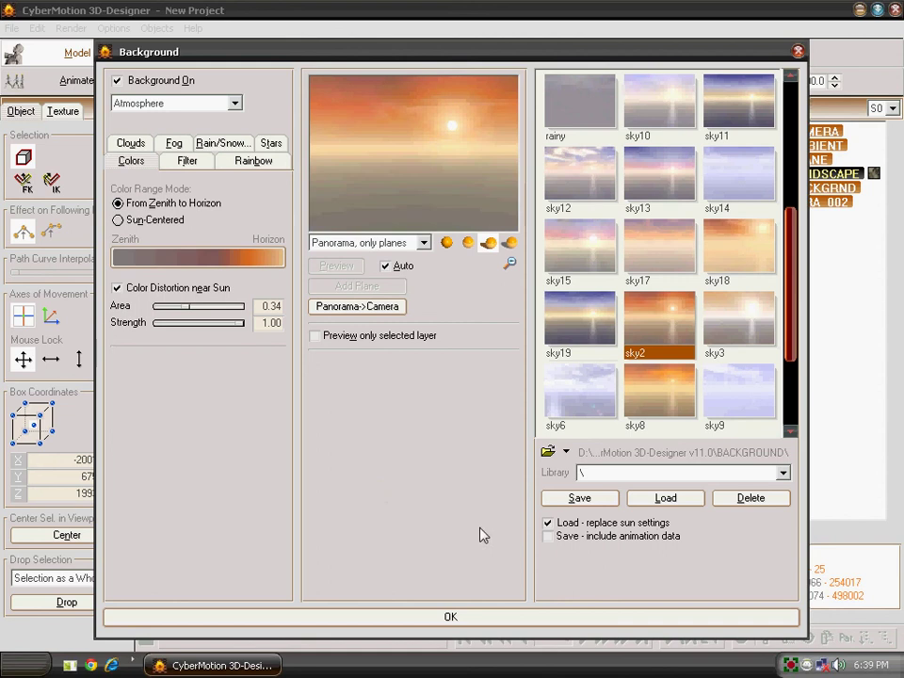
left_click(474, 621)
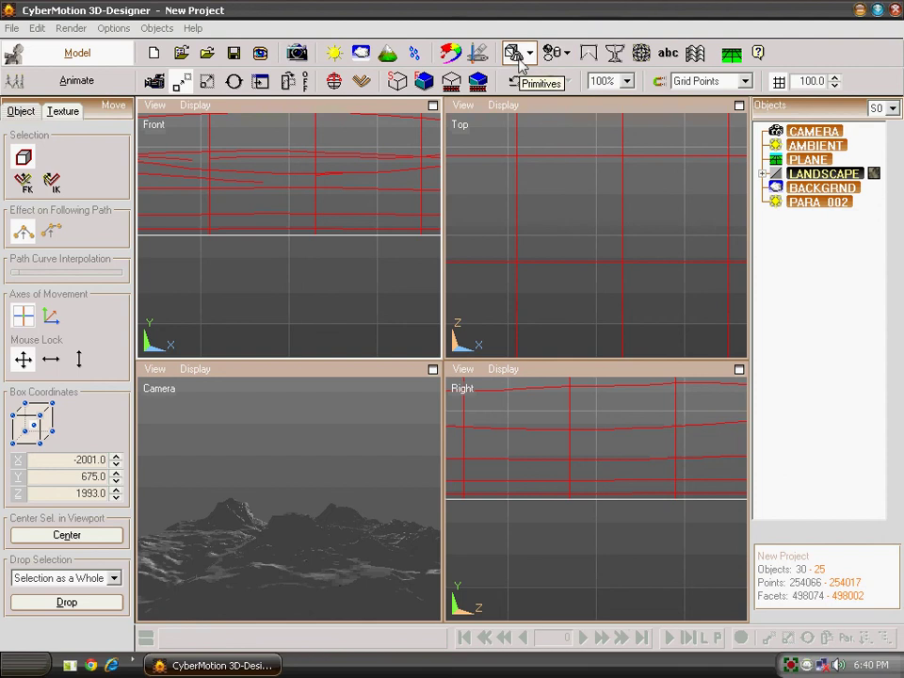
left_click(425, 83)
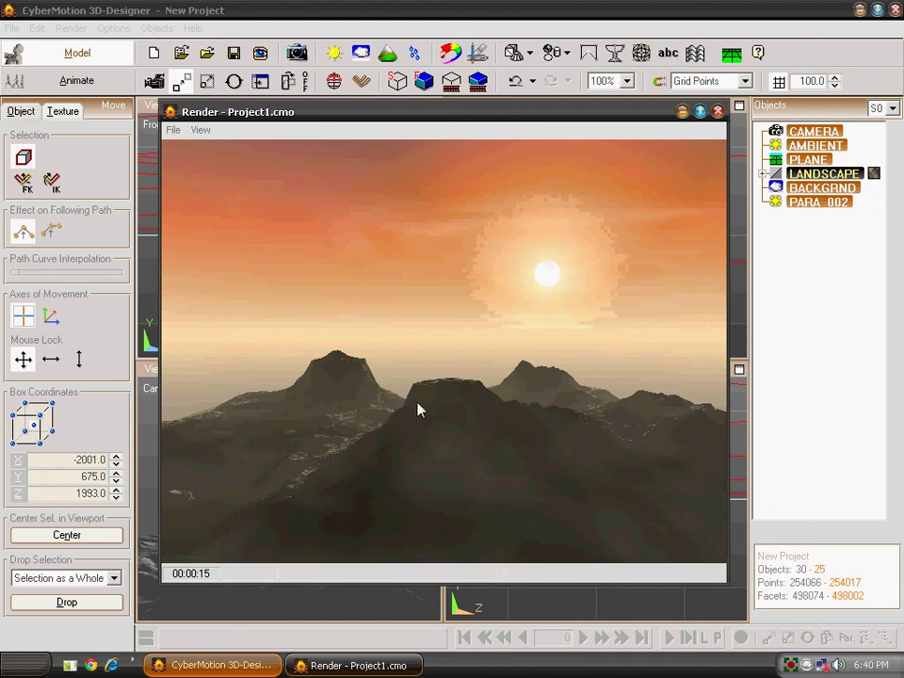
left_click(717, 112)
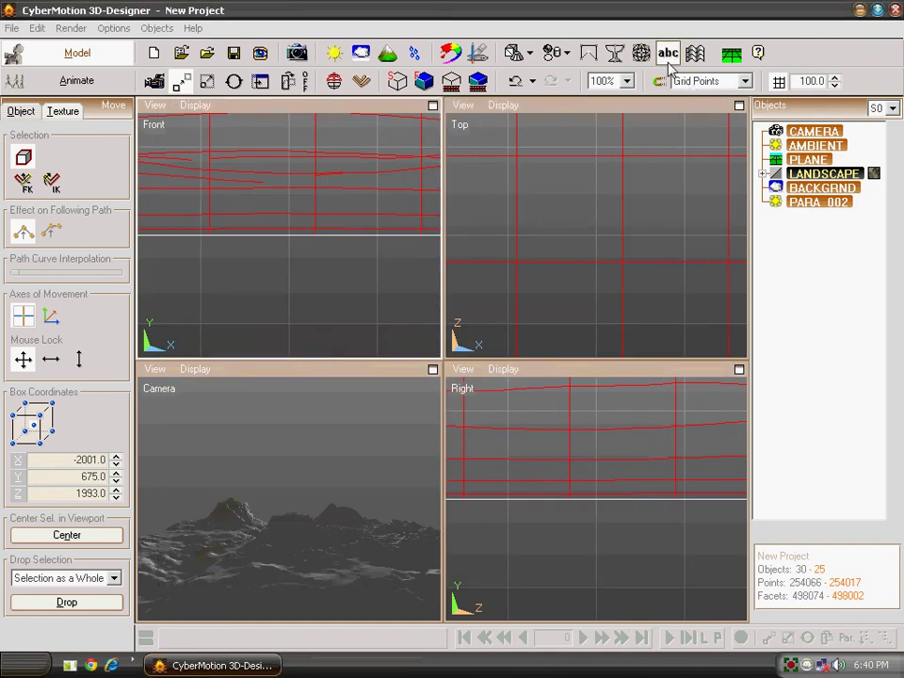
Start a text object and set its text to MODLING
left_click(668, 52)
double_click(325, 476)
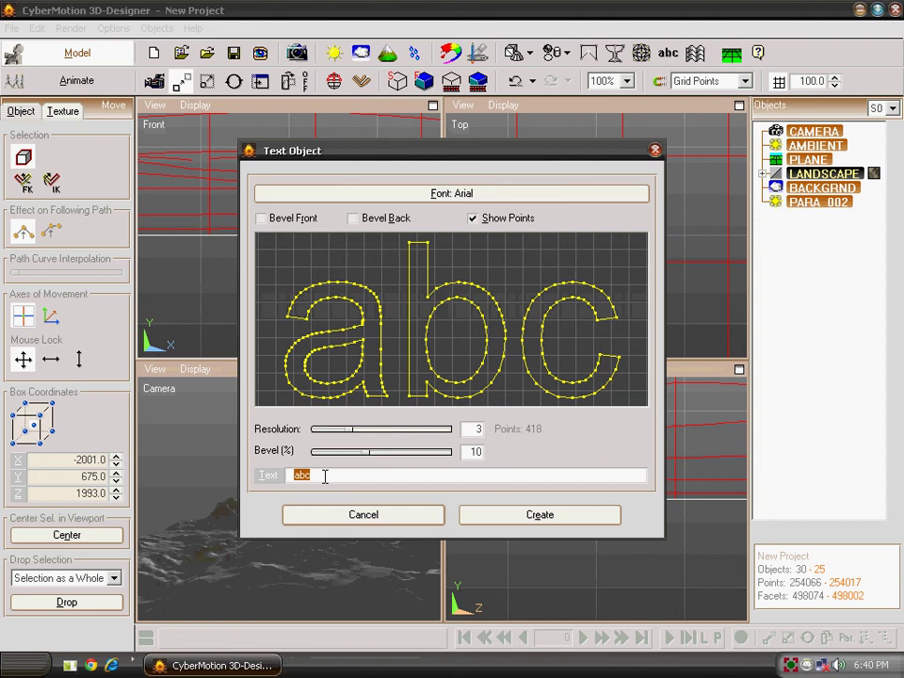
type("mODLING")
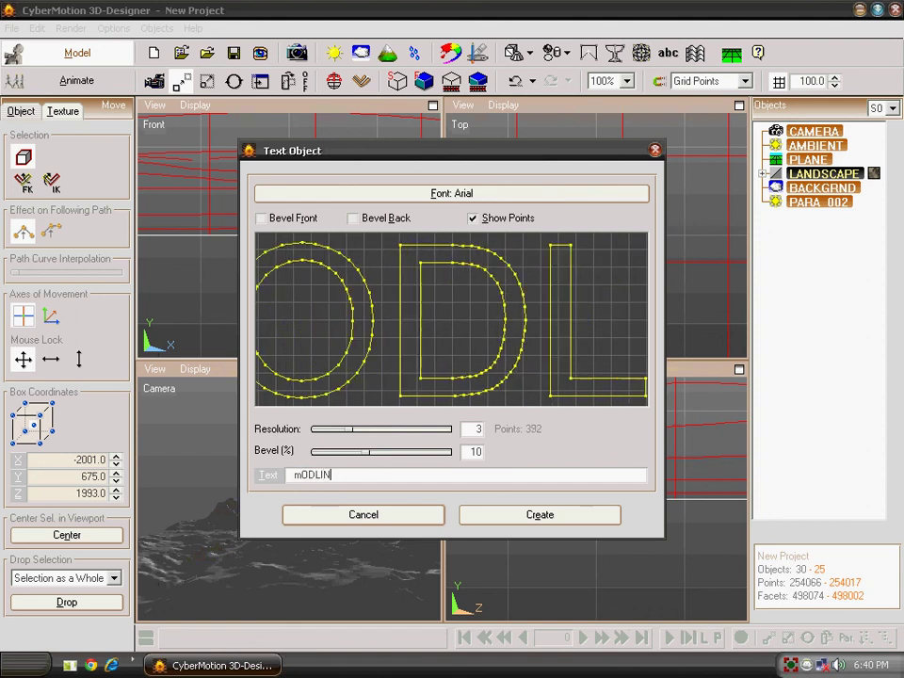
key("BackSpace")
key("BackSpace")
key("BackSpace")
key("BackSpace")
key("BackSpace")
key("BackSpace")
key("BackSpace")
type("MOD")
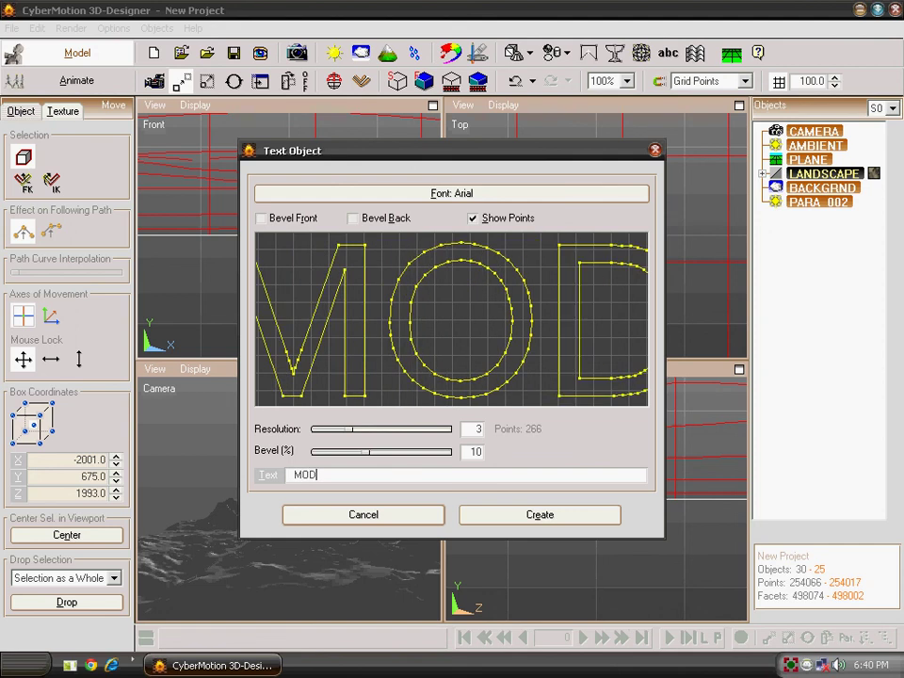
type("LING")
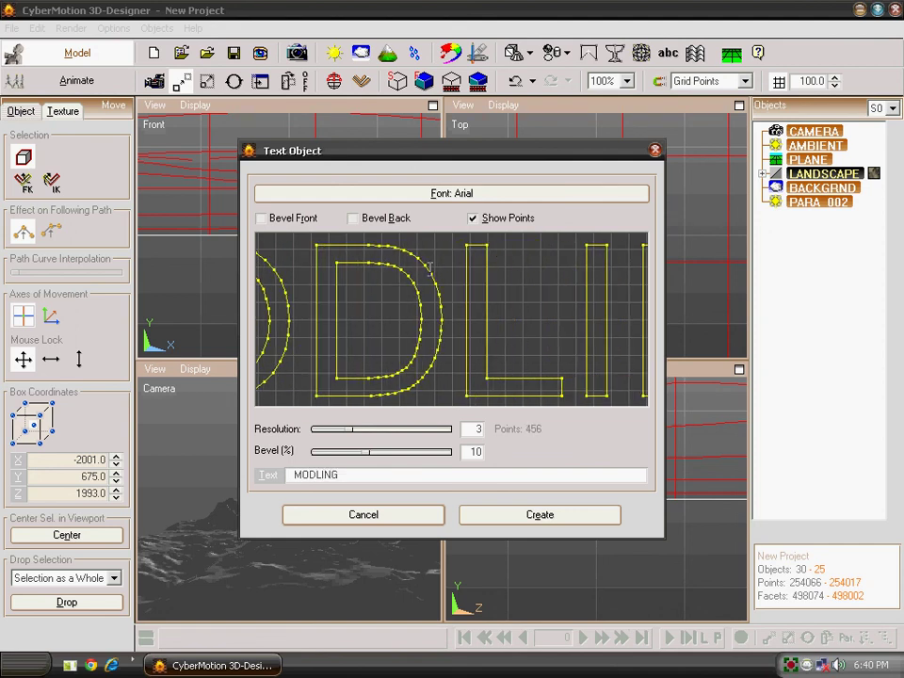
Change the text's font to Algerian and create the text object with the name MODLING
left_click(453, 194)
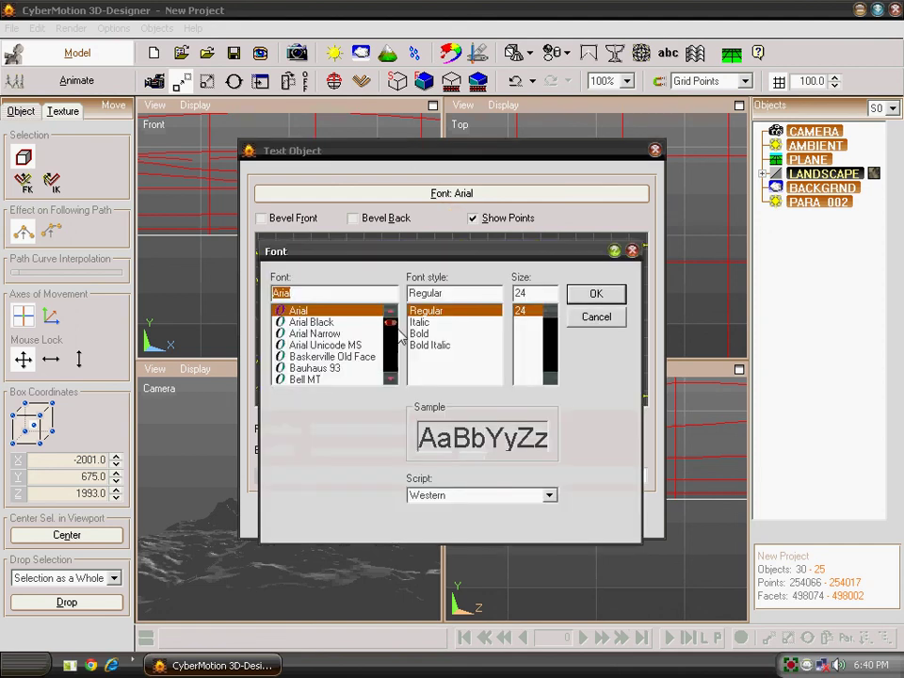
scroll(398, 326, "up", 2)
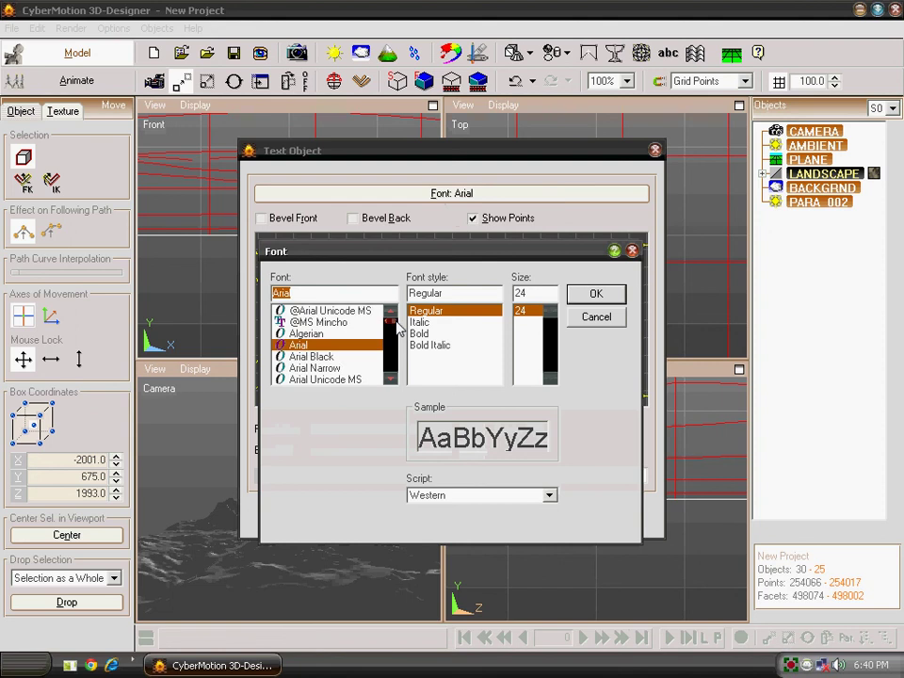
left_click(306, 333)
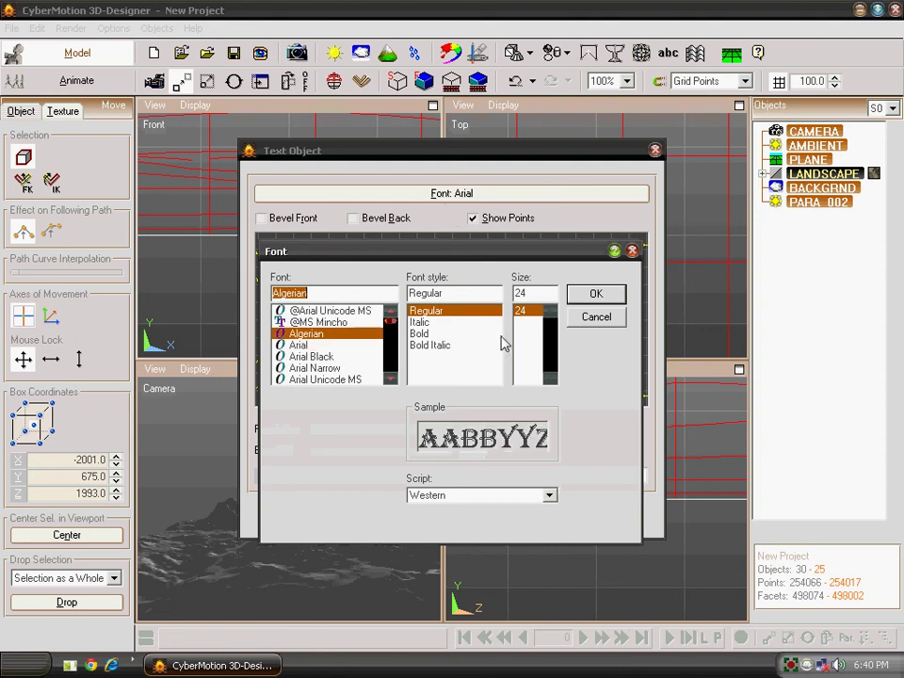
left_click(597, 294)
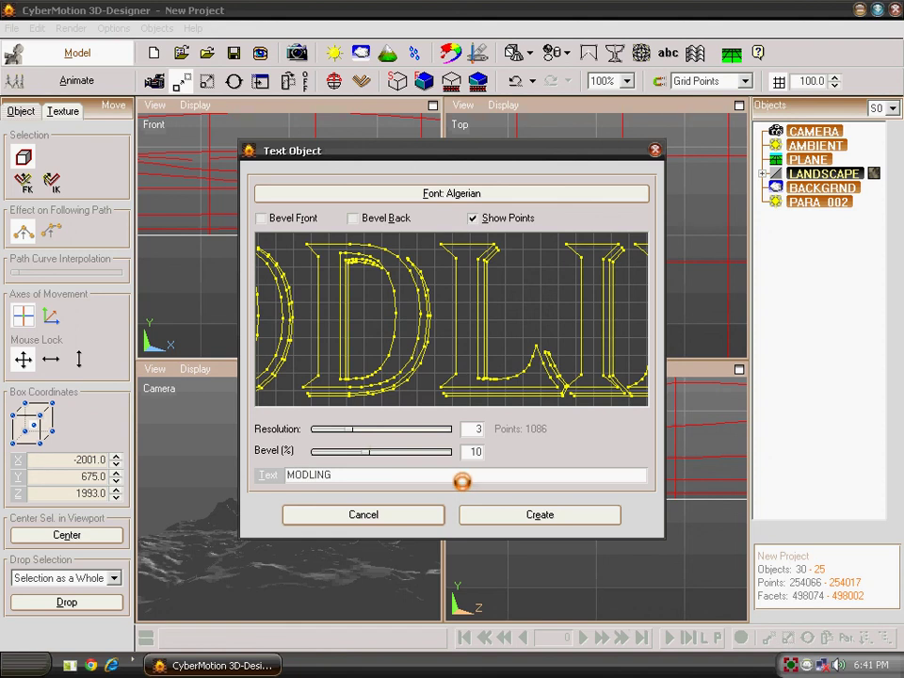
key("Return")
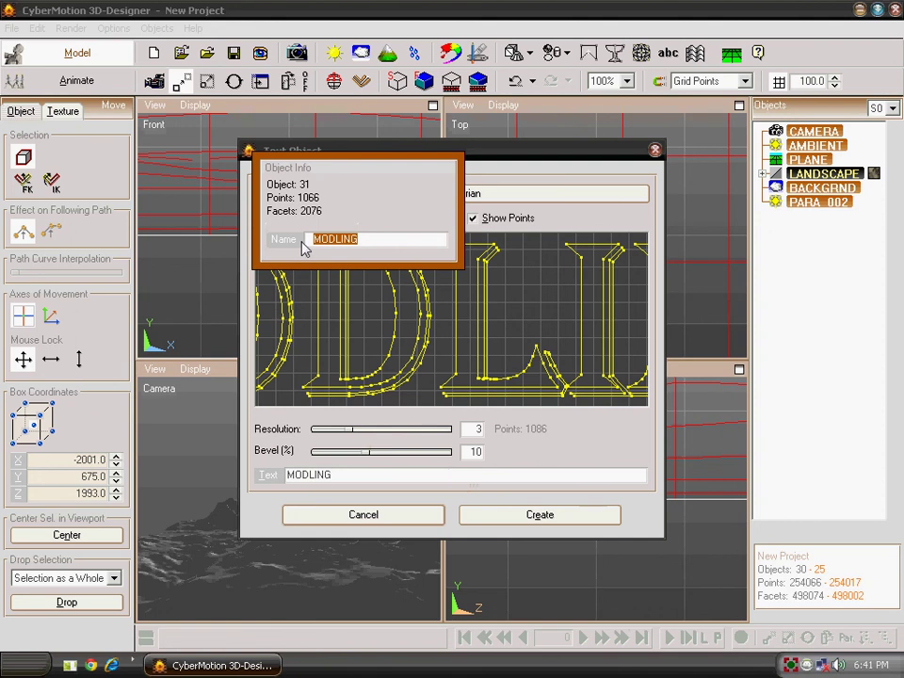
key("Return")
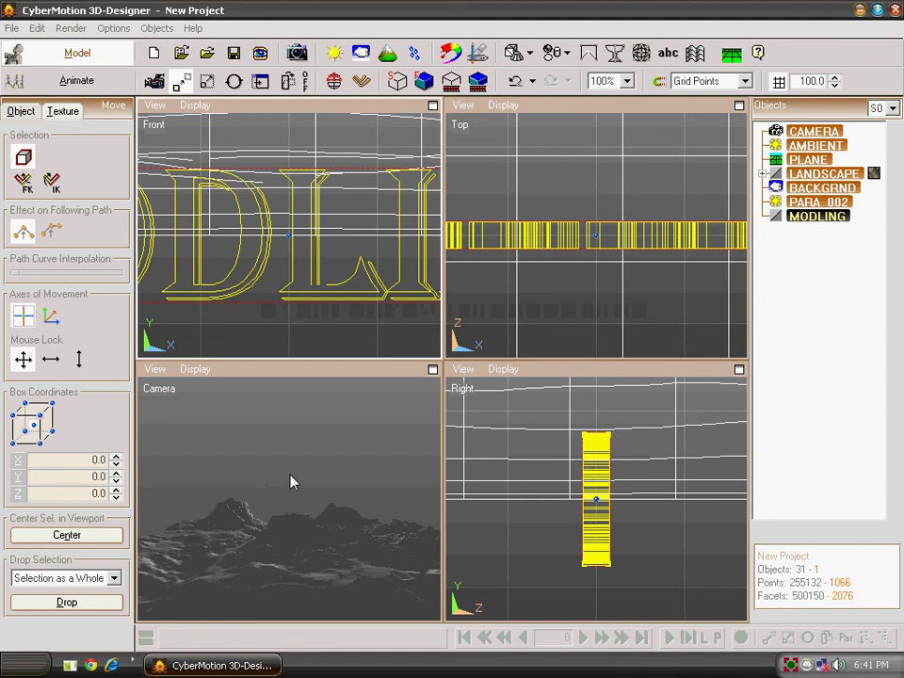
Raise the MODLING text to Y 1360 above the landscape's middle hill and render the scene
scroll(268, 272, "down", 2)
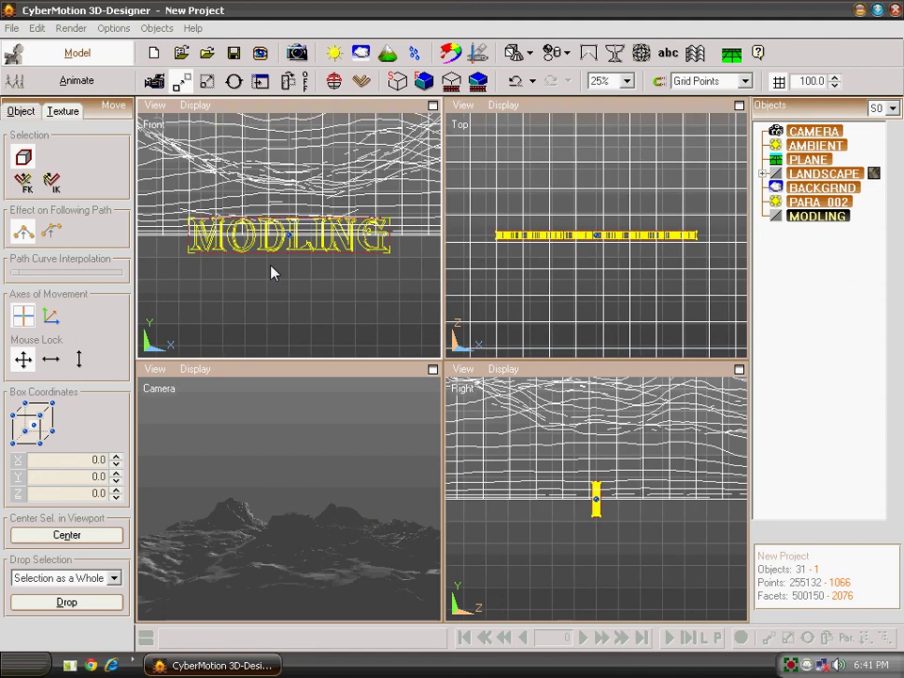
scroll(298, 239, "down", 2)
left_click_drag(292, 243, 291, 182)
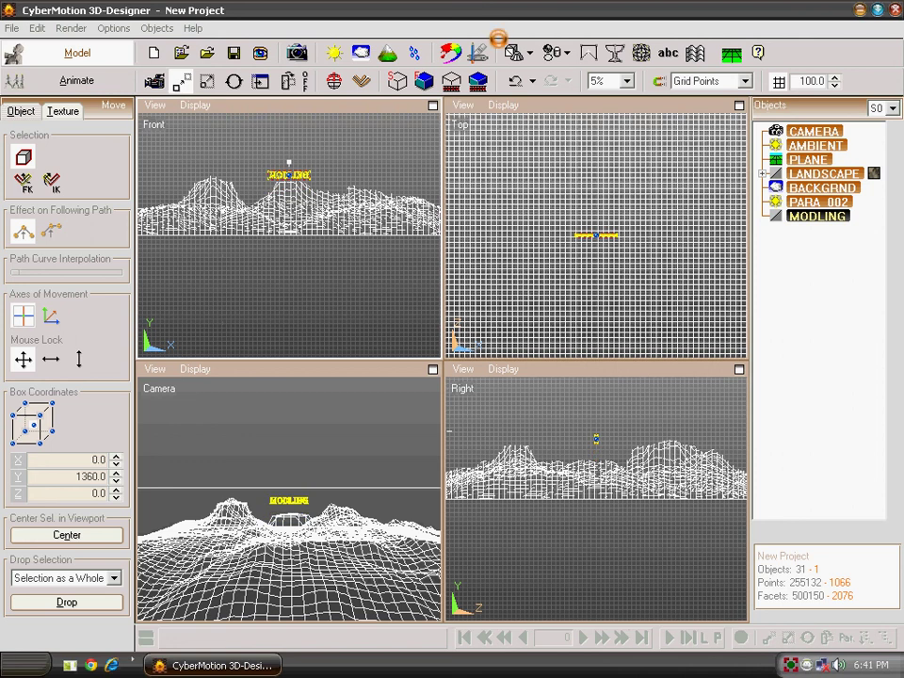
left_click(423, 80)
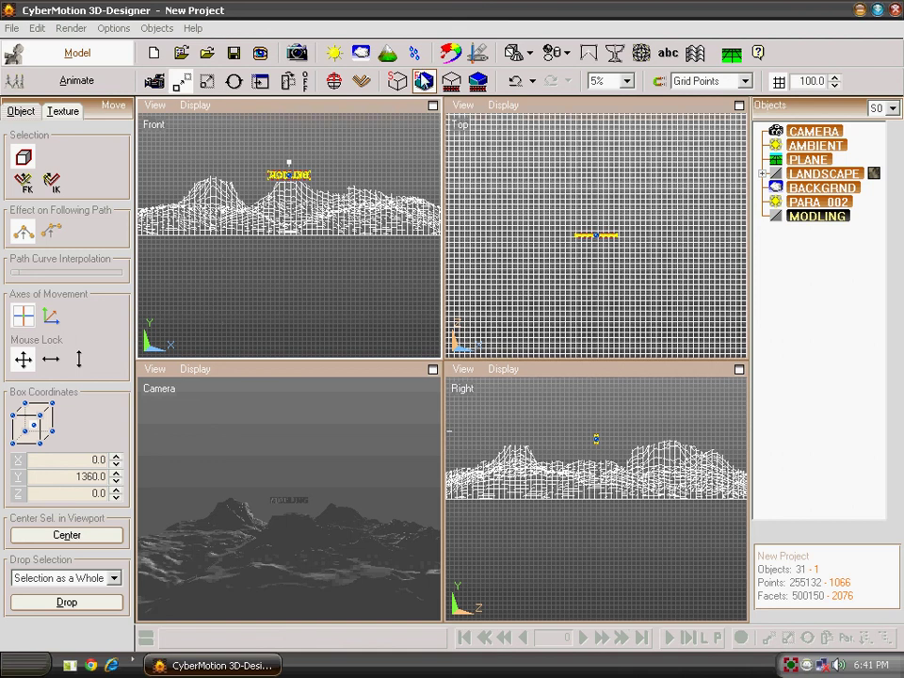
left_click(425, 81)
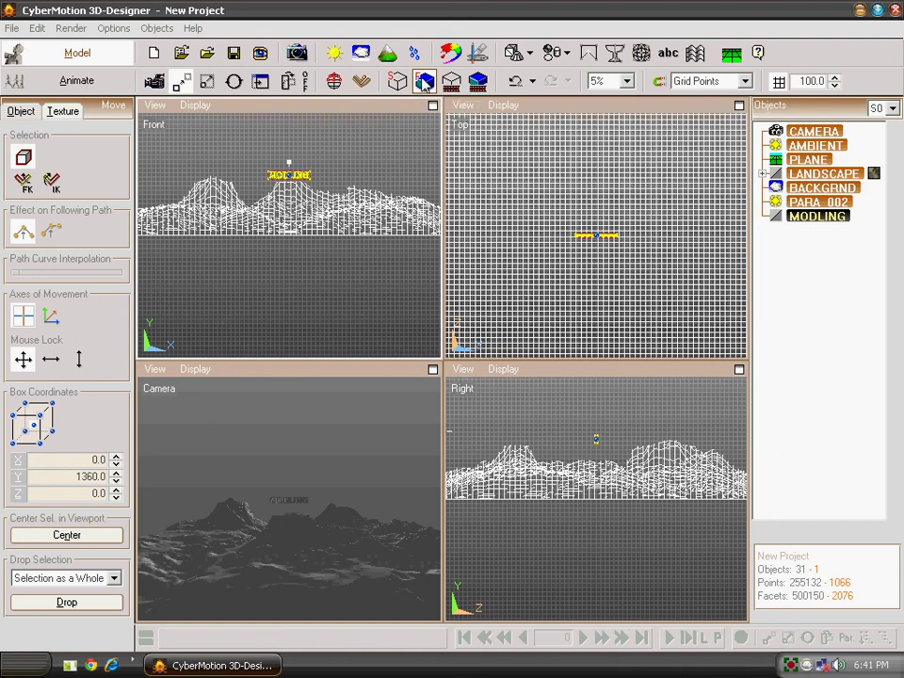